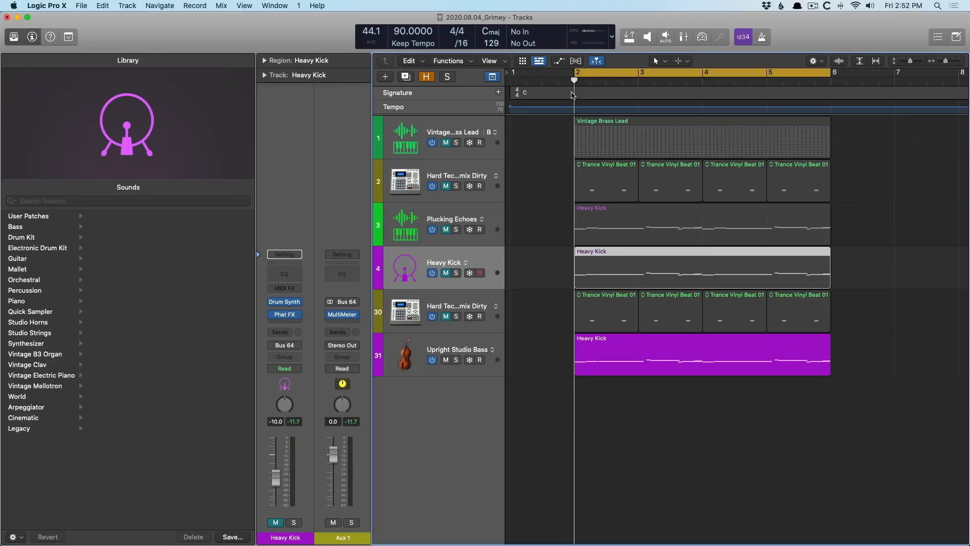
Play back the upright bass part, and solo the Heavy Kick track to compare its sound before muting it again.
{"action": "key", "text": "space"}
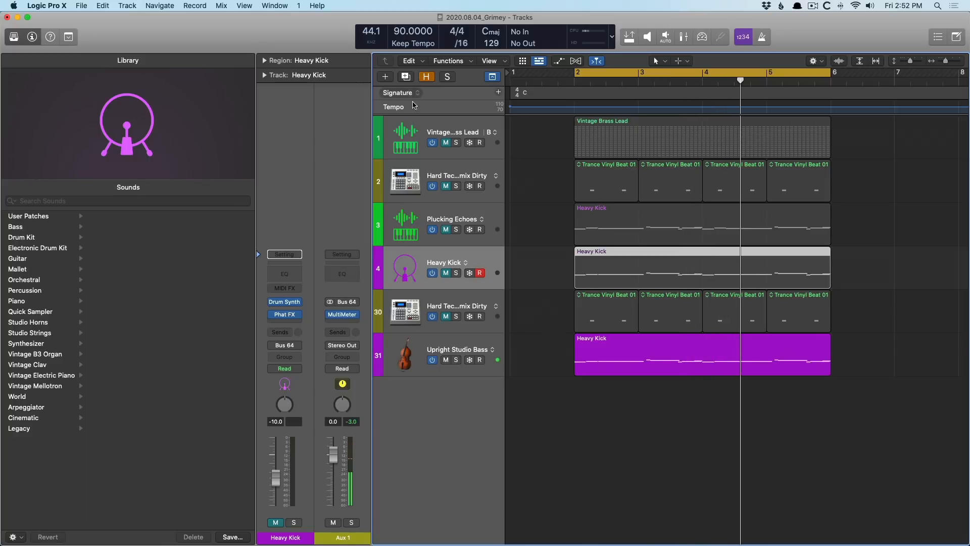
{"action": "left_click", "coordinate": [457, 273]}
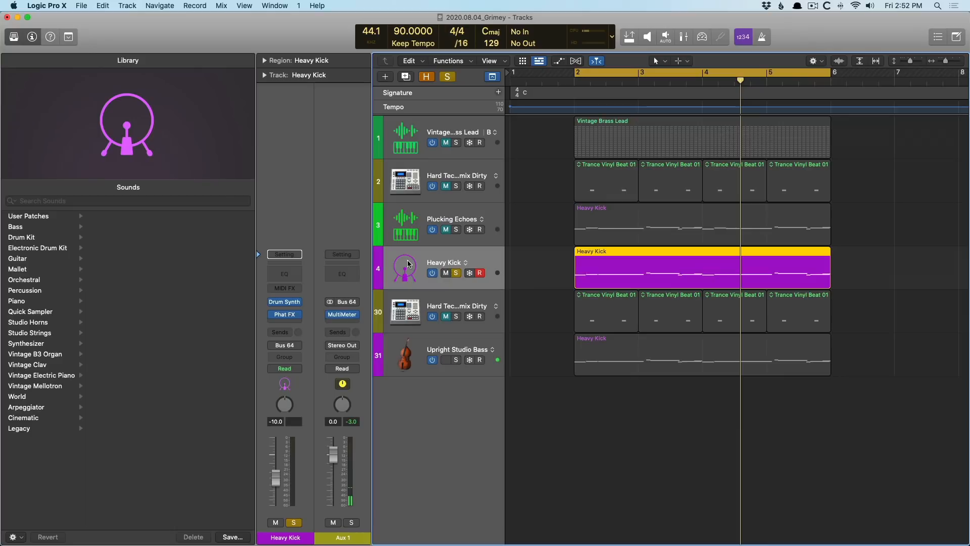
{"action": "key", "text": "space"}
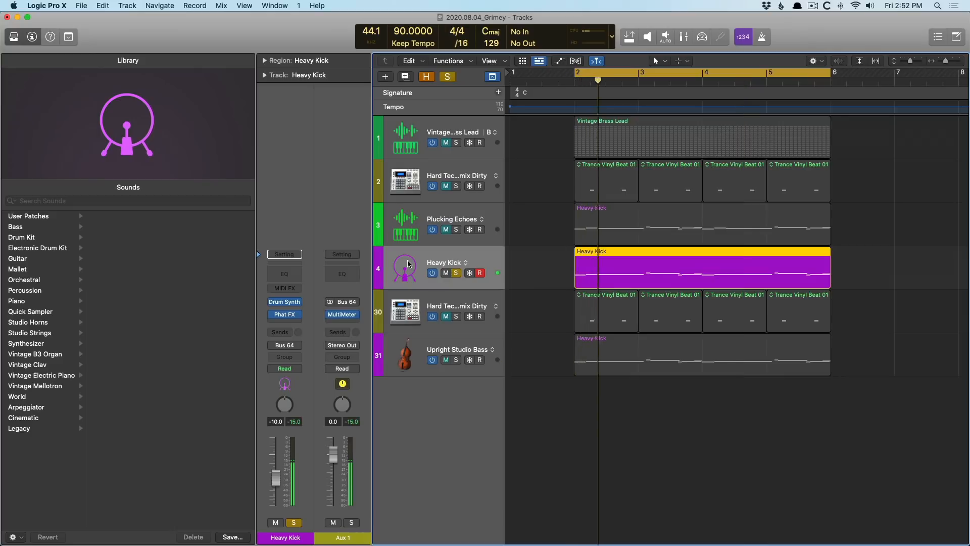
{"action": "left_click", "coordinate": [447, 273]}
{"action": "left_click", "coordinate": [456, 272]}
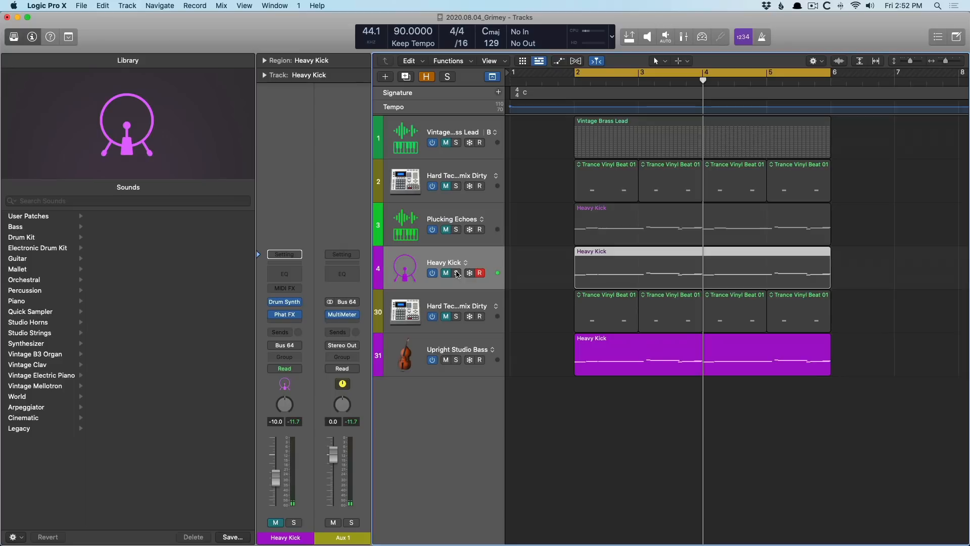
Create a new Drummer track with the R&B genre below the Upright Studio Bass track, using Output 1 + 2.
{"action": "key", "text": "Down"}
{"action": "key", "text": "Down"}
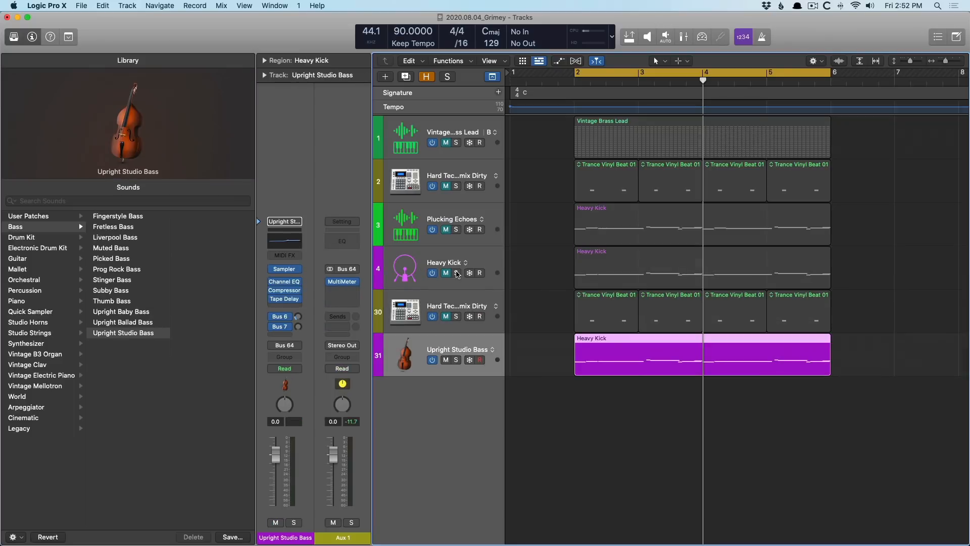
{"action": "key", "text": "alt+super+n"}
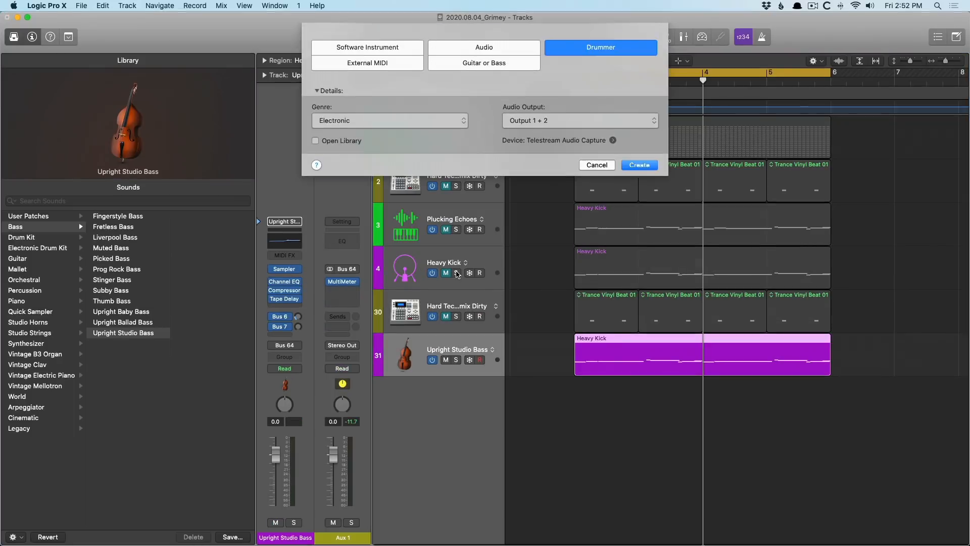
{"action": "key", "text": "Escape"}
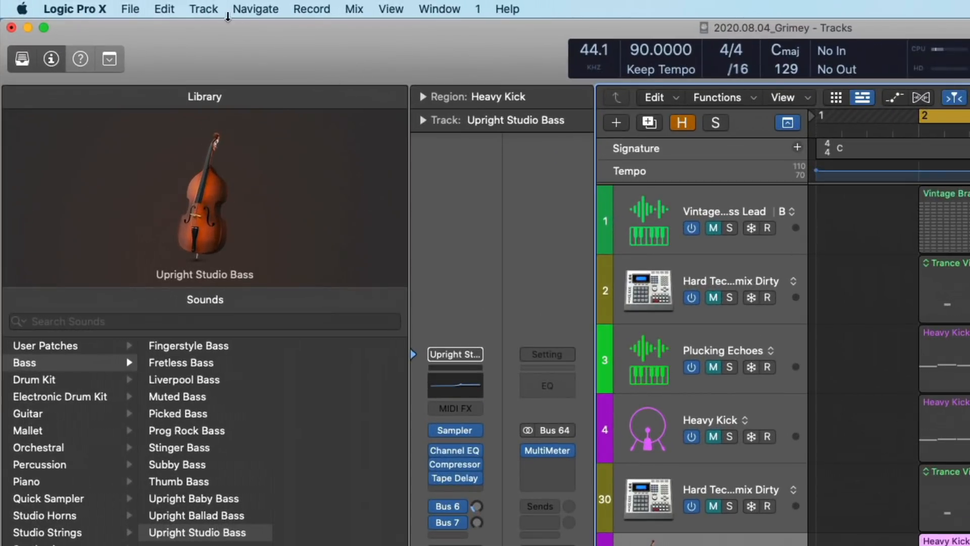
{"action": "left_click", "coordinate": [204, 9]}
{"action": "left_click", "coordinate": [233, 29]}
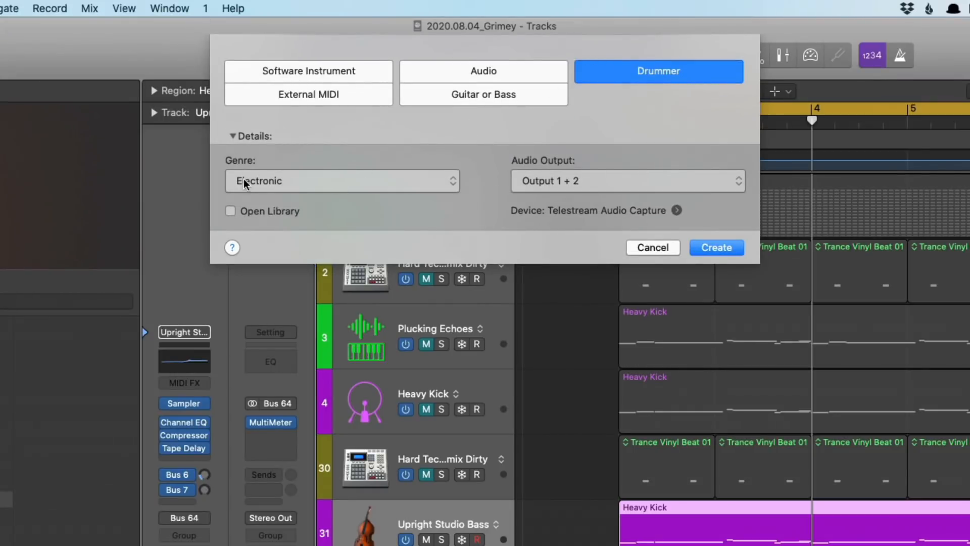
{"action": "left_click", "coordinate": [297, 182]}
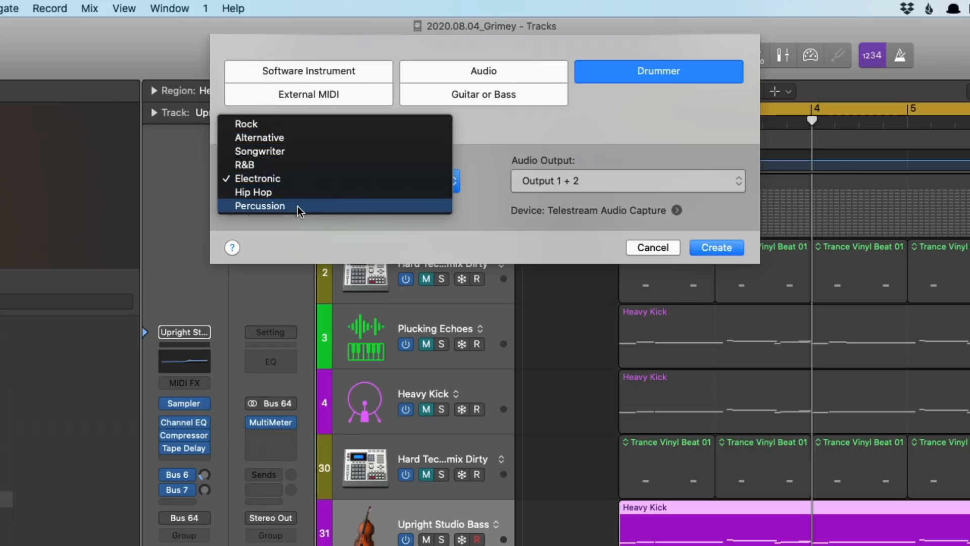
{"action": "left_click", "coordinate": [299, 166]}
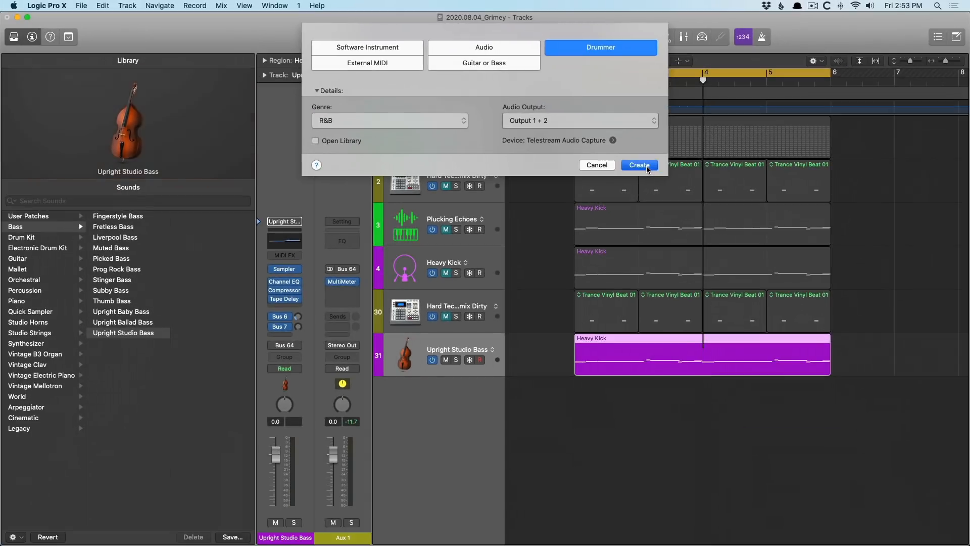
{"action": "left_click", "coordinate": [716, 247]}
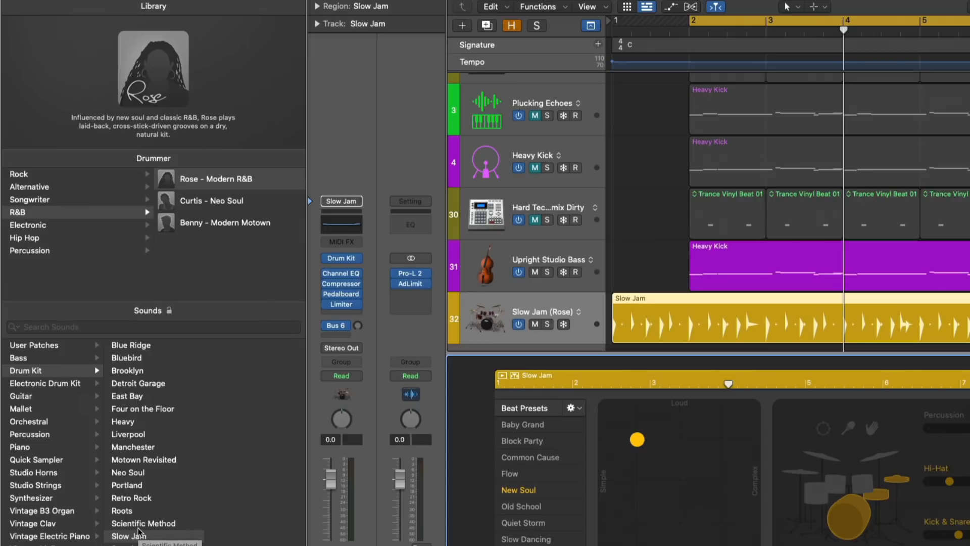
Examine the kick, snare, toms and cymbals in the track's Drum Kit Designer and the pedals in its Pedalboard effect.
{"action": "left_click", "coordinate": [342, 258]}
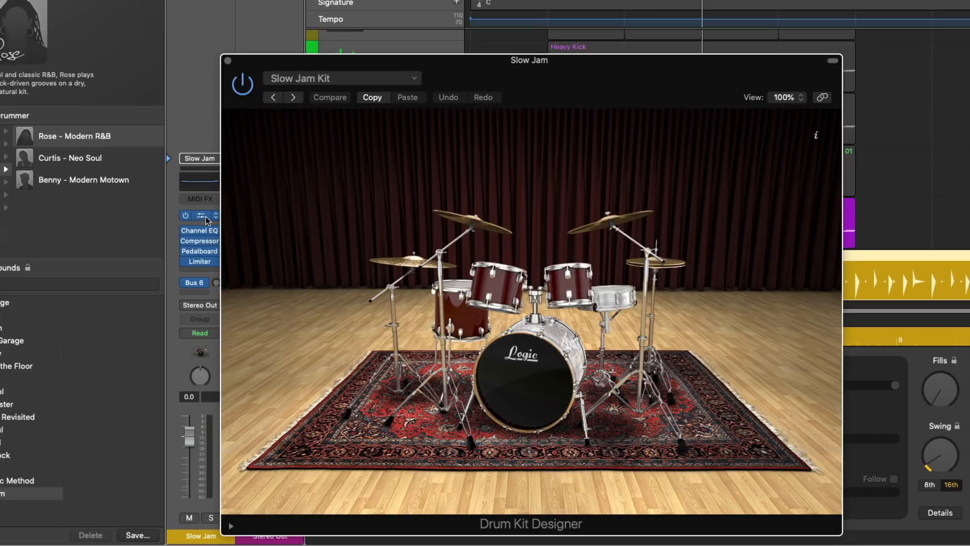
{"action": "left_click", "coordinate": [520, 357]}
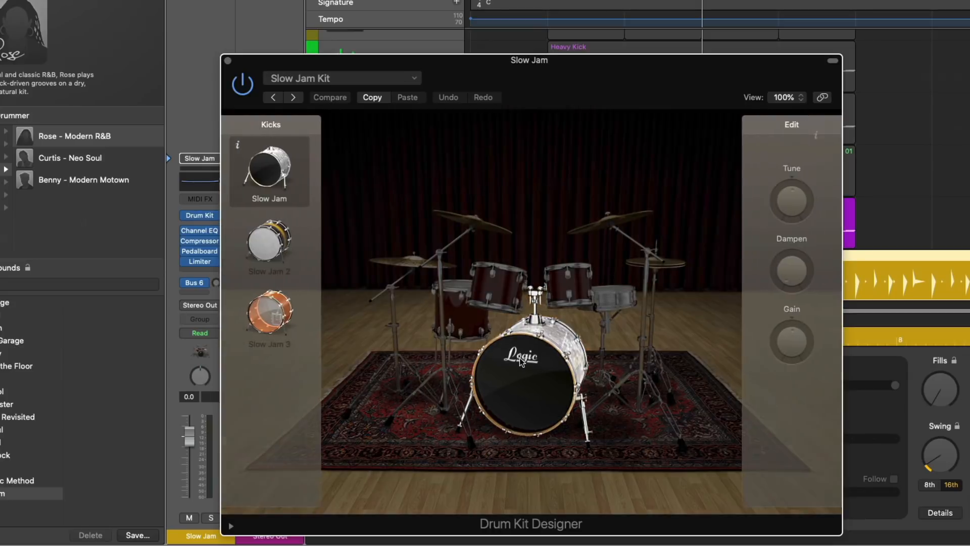
{"action": "left_click", "coordinate": [615, 302]}
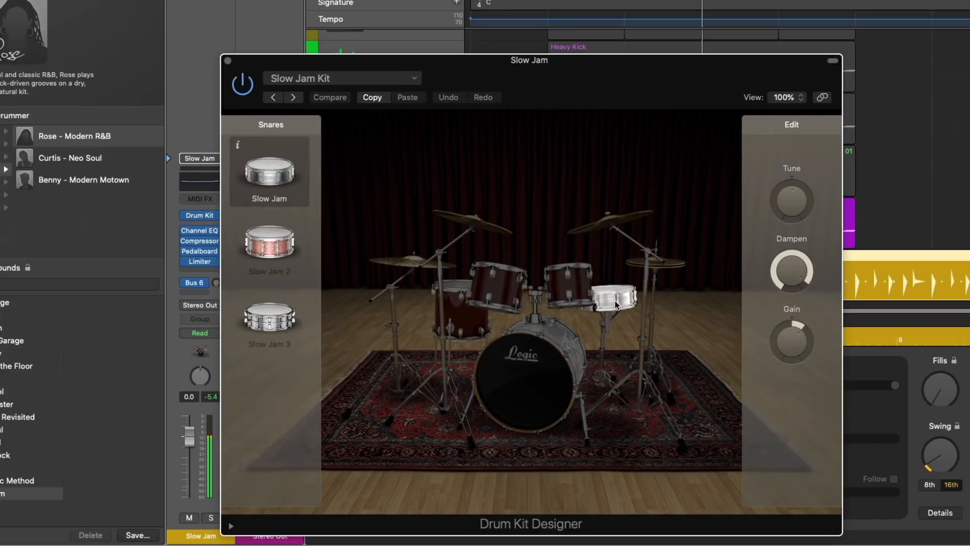
{"action": "left_click", "coordinate": [563, 281]}
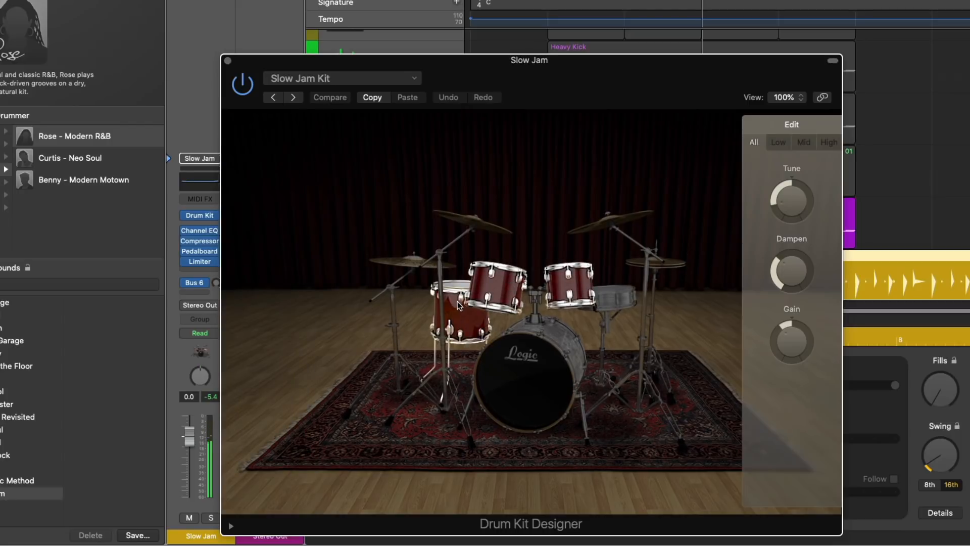
{"action": "left_click", "coordinate": [616, 235]}
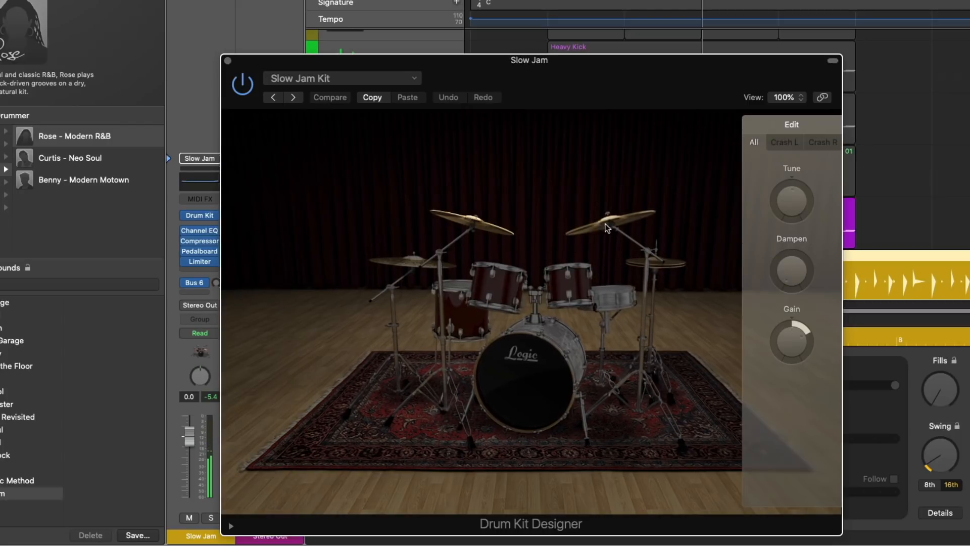
{"action": "left_click", "coordinate": [409, 258]}
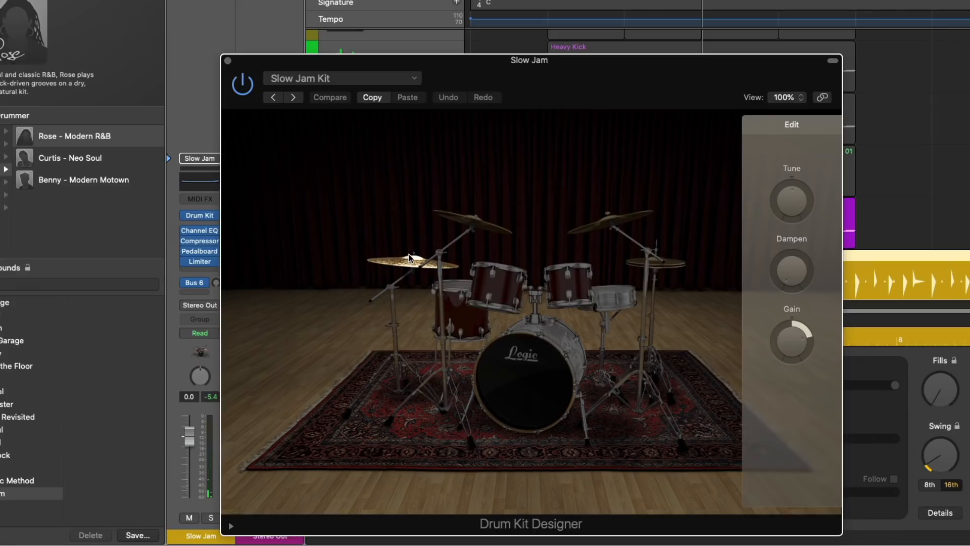
{"action": "left_click", "coordinate": [201, 253]}
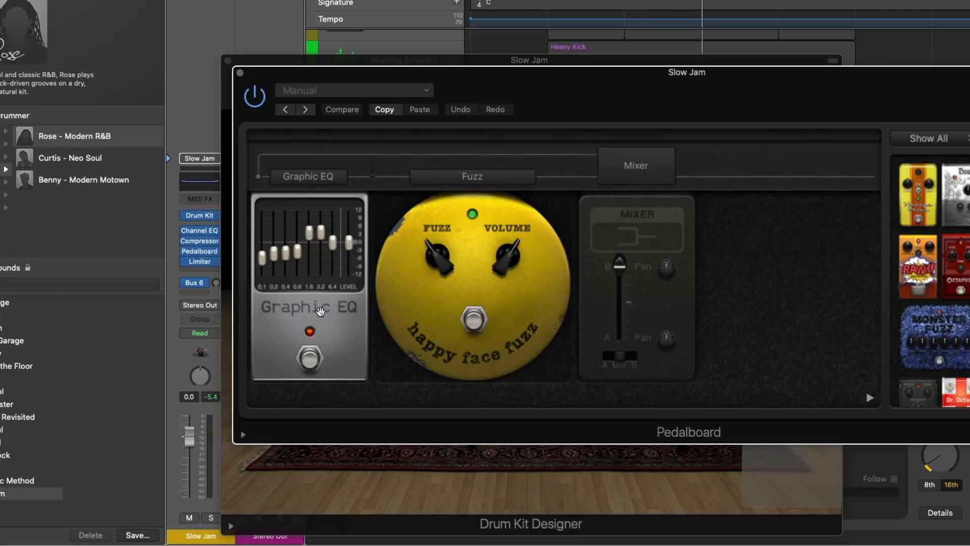
{"action": "left_click", "coordinate": [240, 72]}
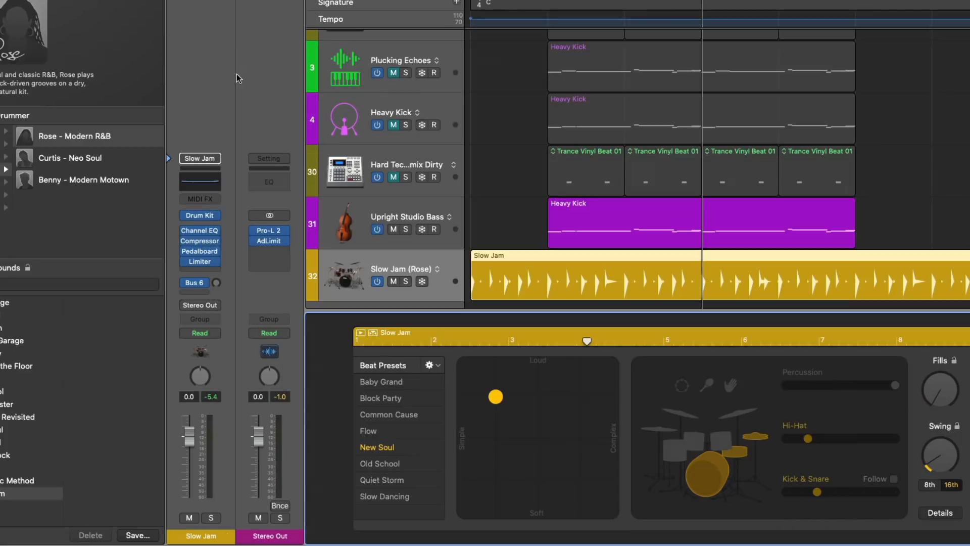
Move the Slow Jam drummer region to start at bar 2 and shorten it to end at bar 6 with the bass region.
{"action": "left_click_drag", "start_coordinate": [506, 255], "coordinate": [585, 248]}
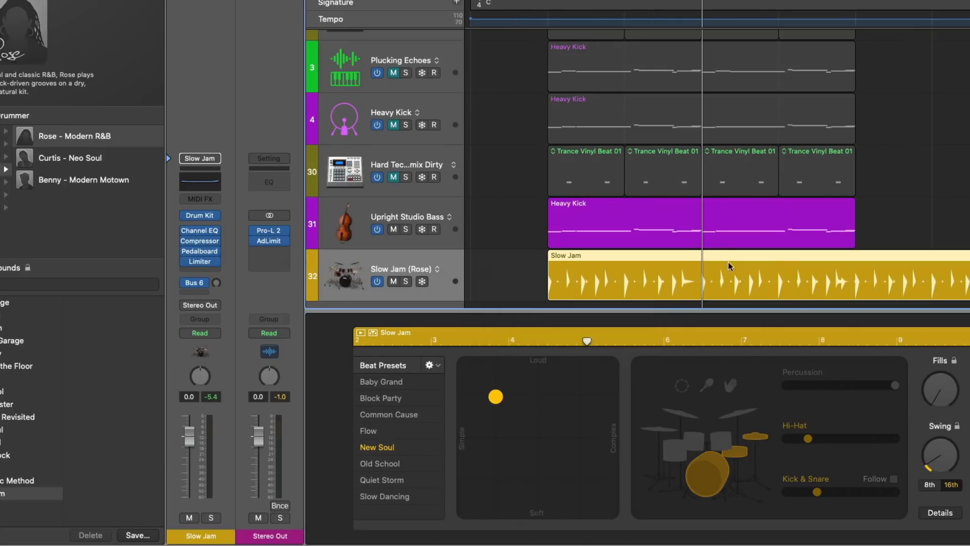
{"action": "key", "text": "super+Left"}
{"action": "key", "text": "super+Left"}
{"action": "key", "text": "super+Left"}
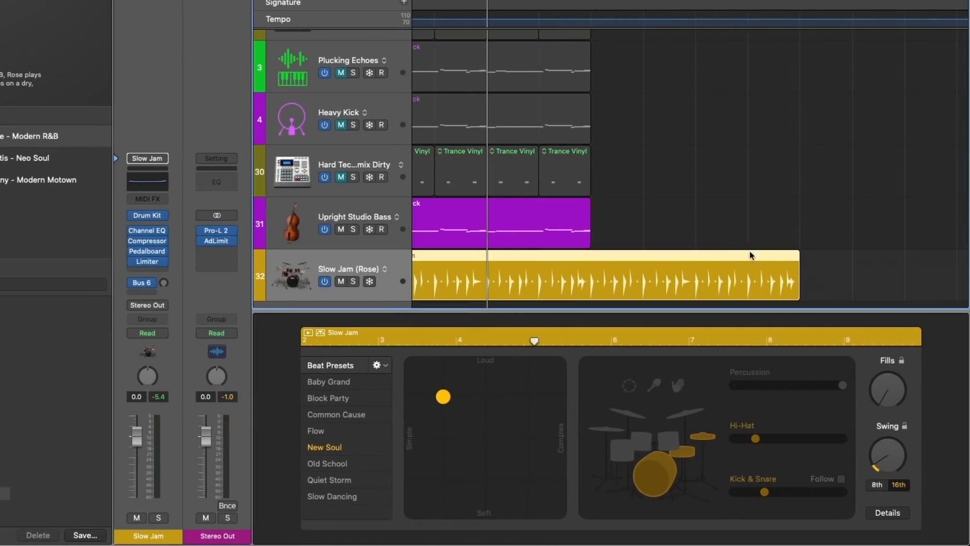
{"action": "left_click_drag", "start_coordinate": [796, 287], "coordinate": [591, 282]}
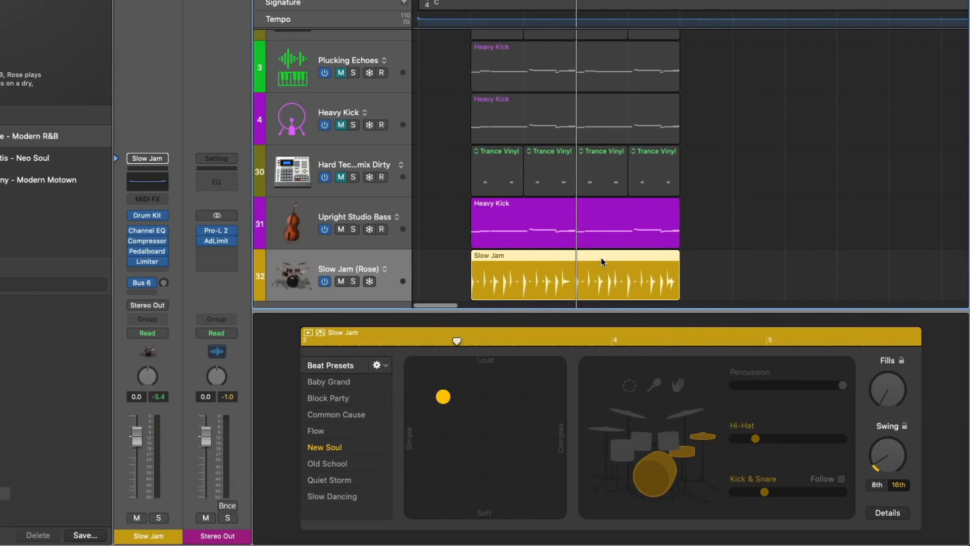
Play back the Slow Jam region enlarged in the tracks area, and close and reopen its Drummer editor.
{"action": "key", "text": "z"}
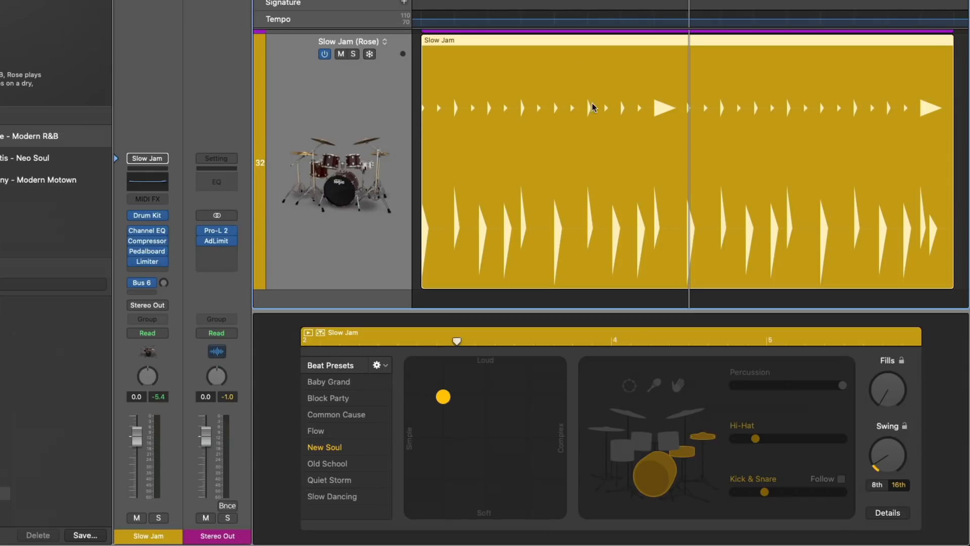
{"action": "key", "text": "space"}
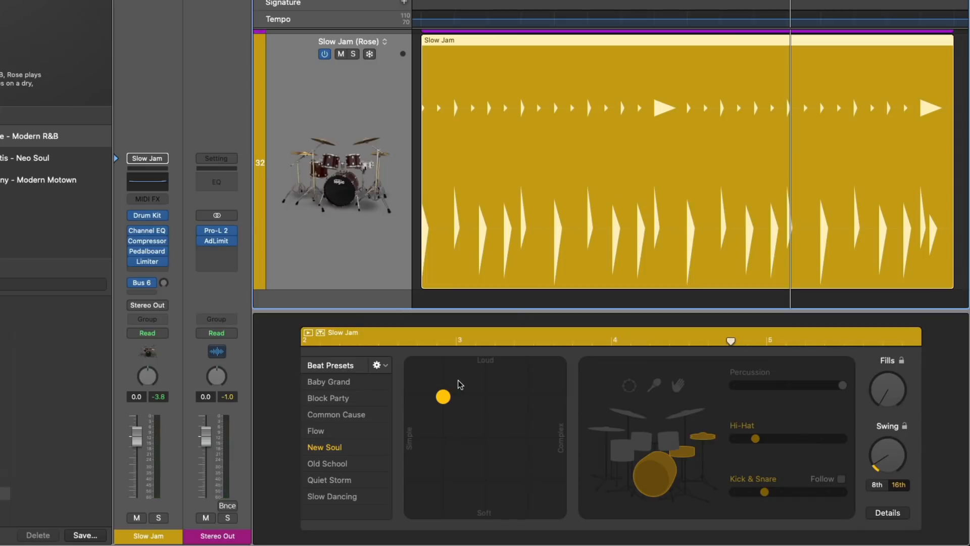
{"action": "key", "text": "e"}
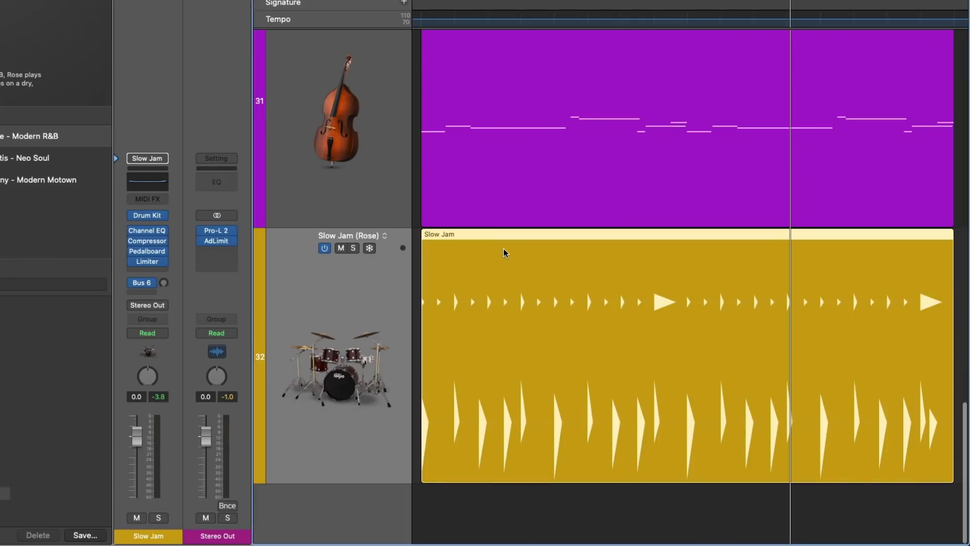
{"action": "double_click", "coordinate": [504, 247]}
Add the Editors view control to the control bar and use it to hide and reshow the Drummer editor.
{"action": "right_click", "coordinate": [310, 55]}
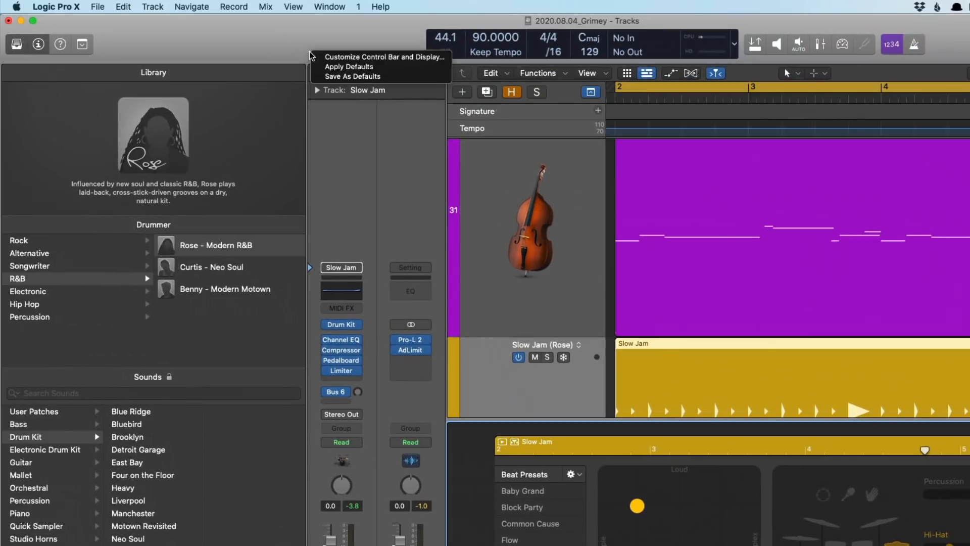
{"action": "left_click", "coordinate": [329, 56]}
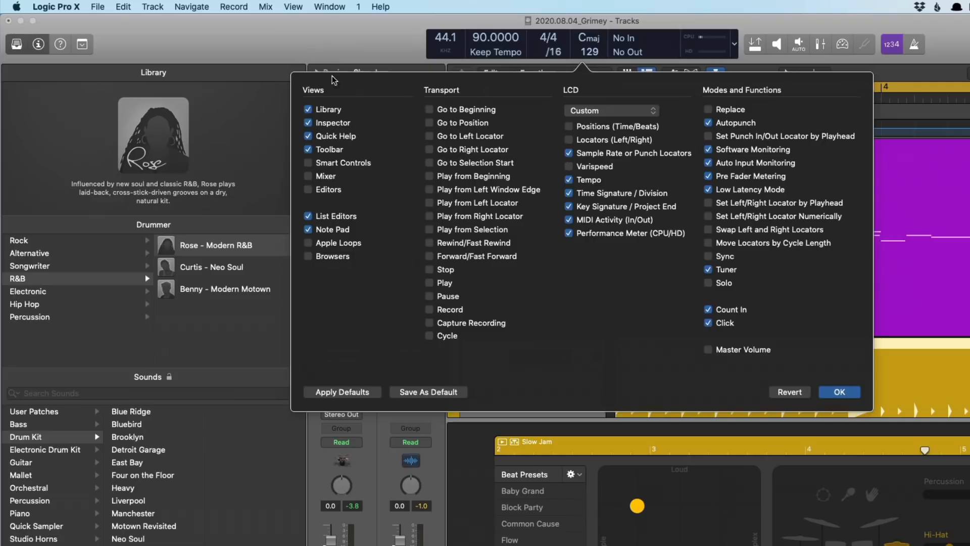
{"action": "left_click", "coordinate": [326, 192]}
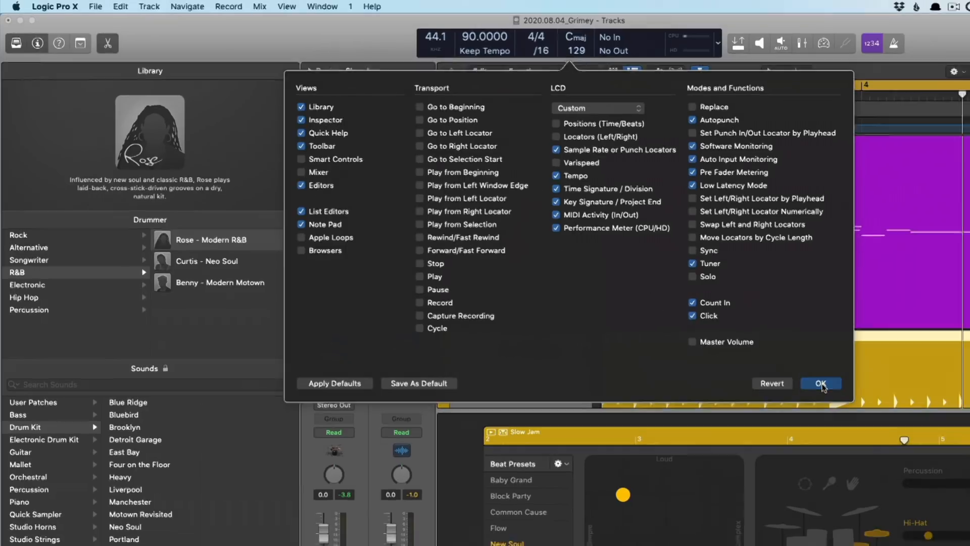
{"action": "left_click", "coordinate": [840, 392]}
{"action": "left_click", "coordinate": [89, 39]}
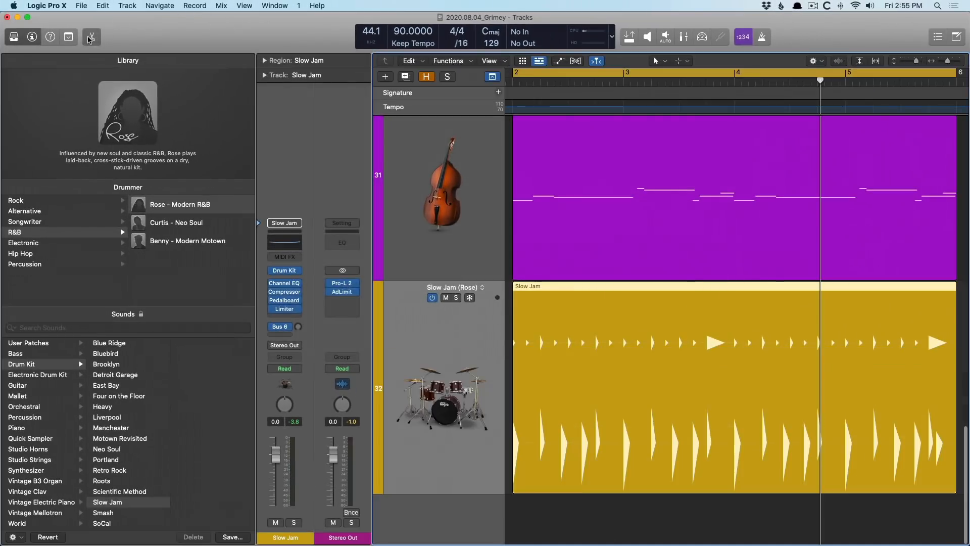
{"action": "left_click", "coordinate": [89, 38]}
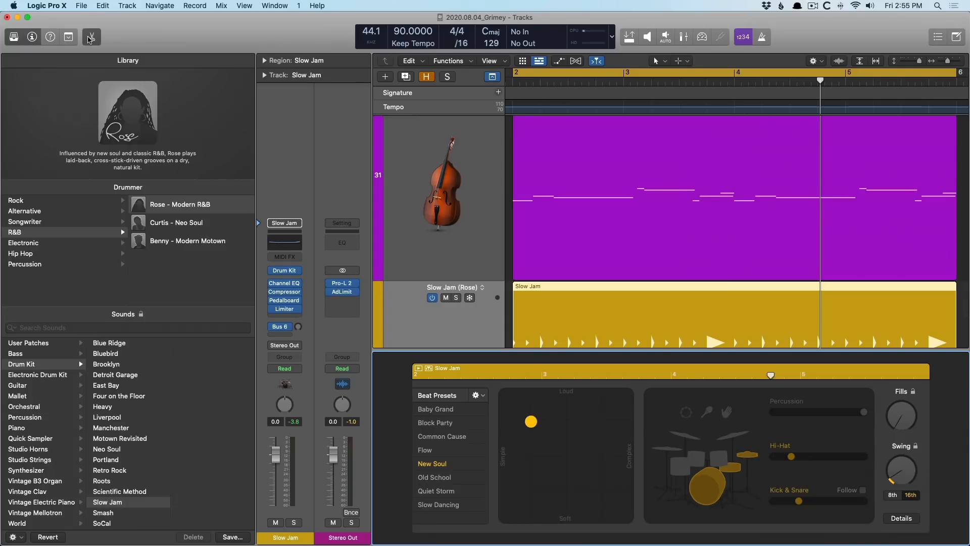
Apply the Baby Grand beat preset to the Slow Jam region and play it back.
{"action": "scroll", "coordinate": [608, 254], "scroll_direction": "down", "scroll_amount": 5}
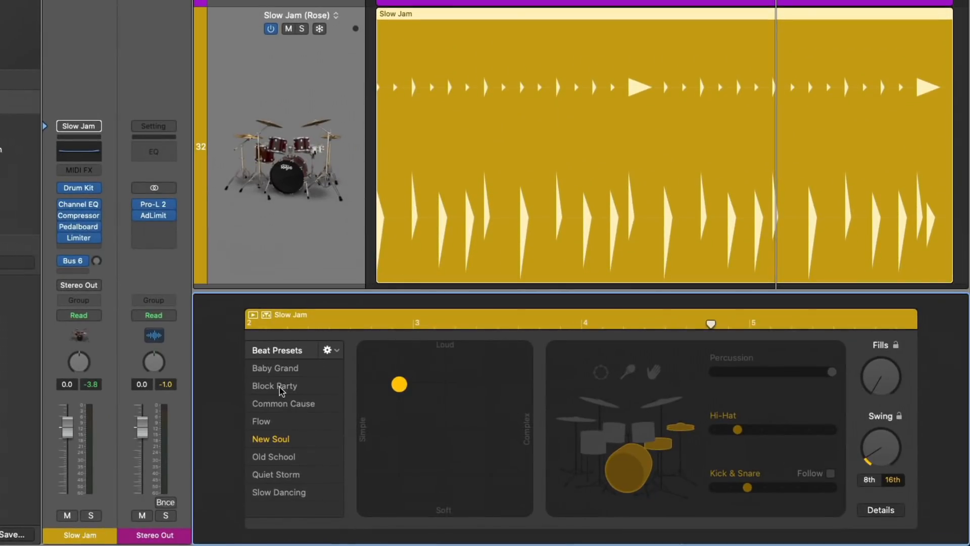
{"action": "left_click", "coordinate": [283, 370]}
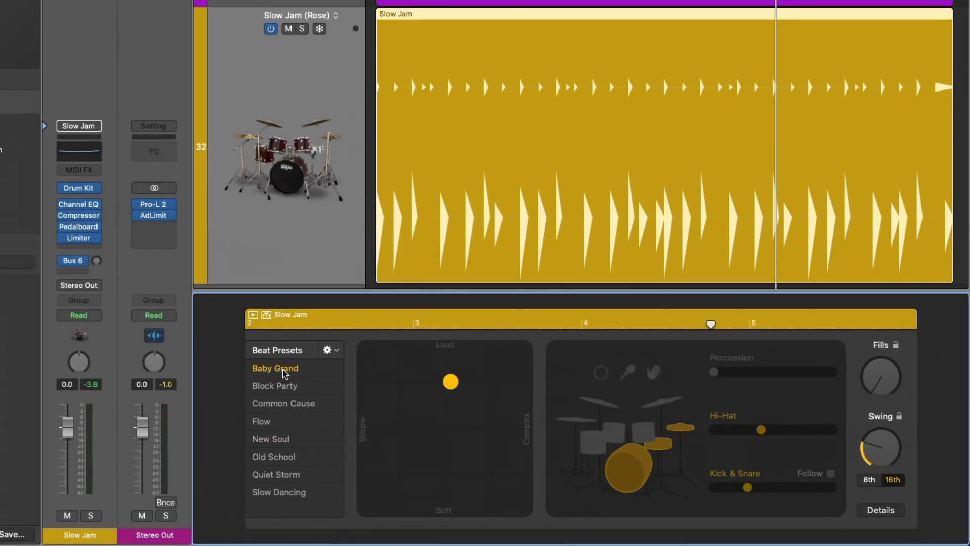
{"action": "key", "text": "space"}
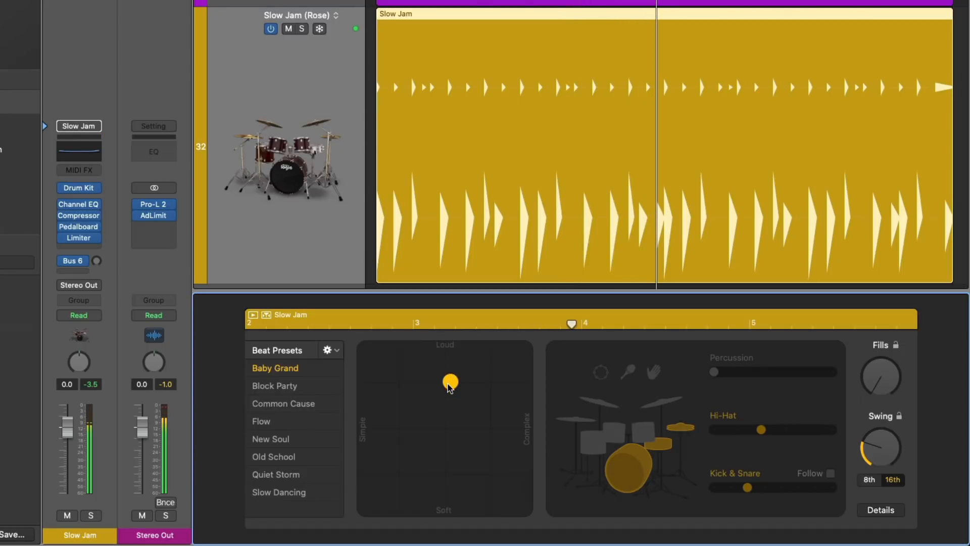
Try louder and softer positions for the drummer's performance puck, leaving it toward Loud, midway between Simple and Complex.
{"action": "mouse_move", "coordinate": [450, 384]}
{"action": "left_mouse_down"}
{"action": "mouse_move", "coordinate": [488, 374]}
{"action": "mouse_move", "coordinate": [506, 401]}
{"action": "mouse_move", "coordinate": [385, 434]}
{"action": "mouse_move", "coordinate": [535, 440]}
{"action": "mouse_move", "coordinate": [454, 494]}
{"action": "mouse_move", "coordinate": [442, 368]}
{"action": "left_mouse_up"}
{"action": "left_click_drag", "start_coordinate": [444, 473], "coordinate": [446, 464]}
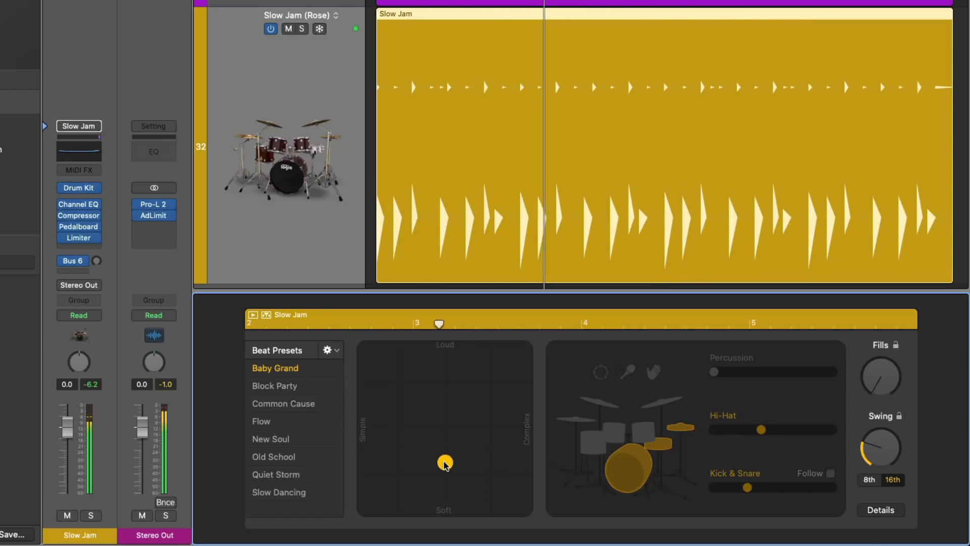
{"action": "left_click_drag", "start_coordinate": [445, 462], "coordinate": [443, 381]}
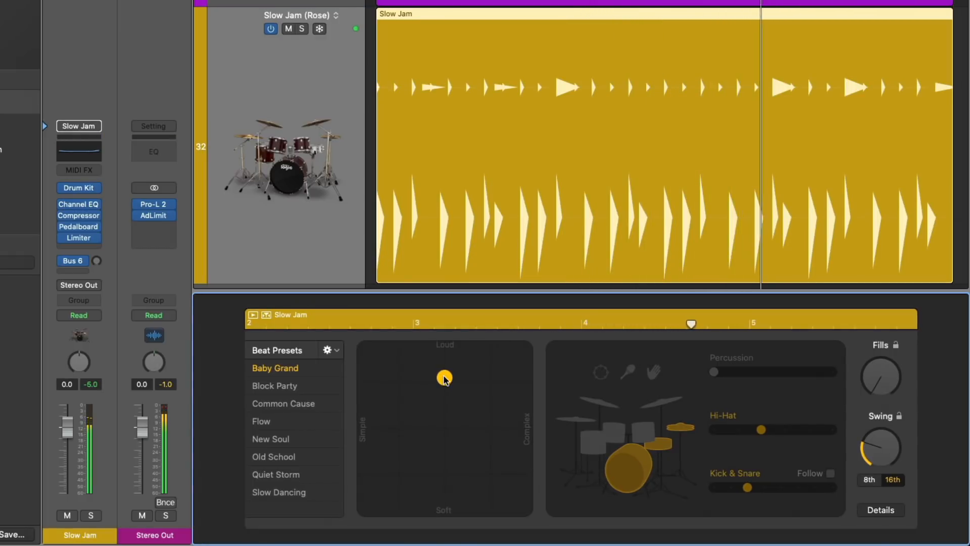
Try more complex and simpler positions for the performance puck, leaving it toward Loud and slightly toward Simple.
{"action": "left_click_drag", "start_coordinate": [444, 380], "coordinate": [497, 381]}
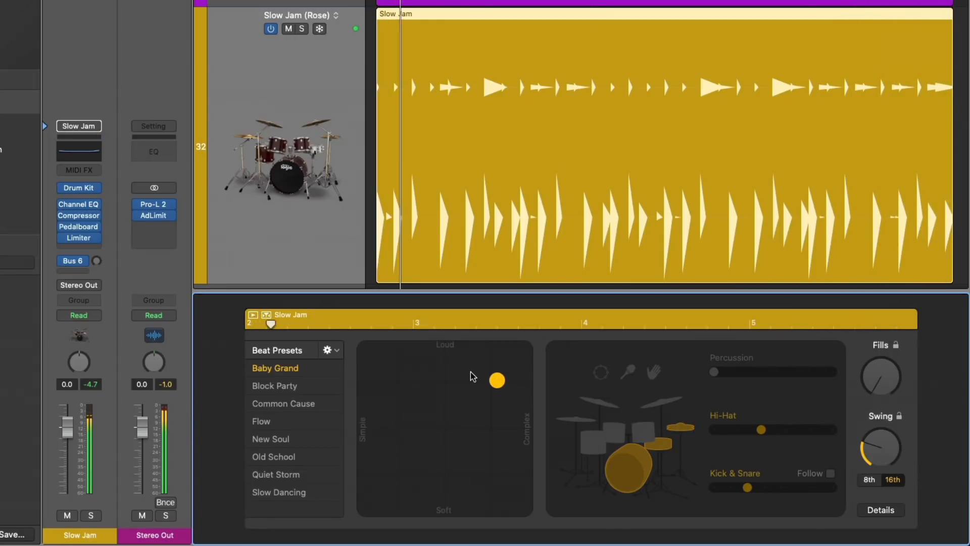
{"action": "left_click_drag", "start_coordinate": [500, 381], "coordinate": [395, 384]}
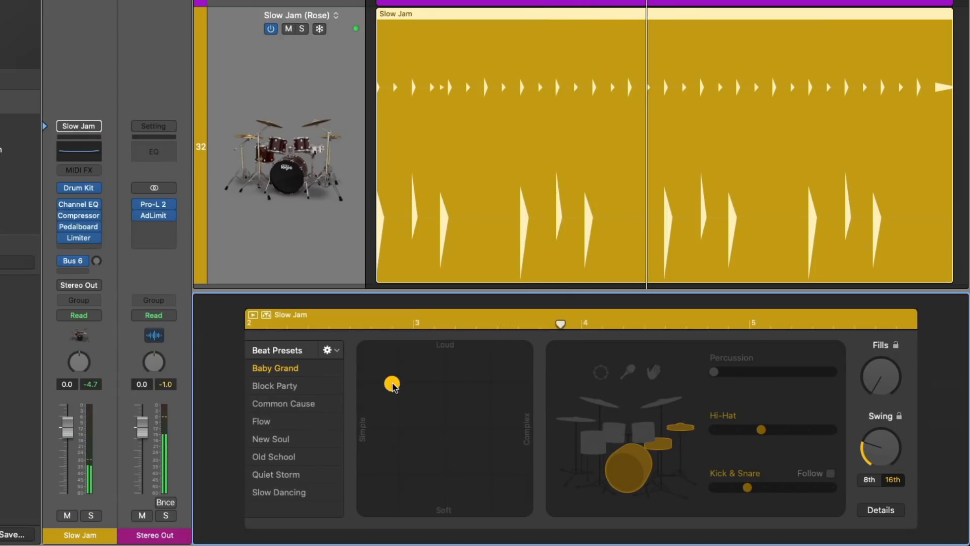
{"action": "left_click_drag", "start_coordinate": [394, 387], "coordinate": [432, 377]}
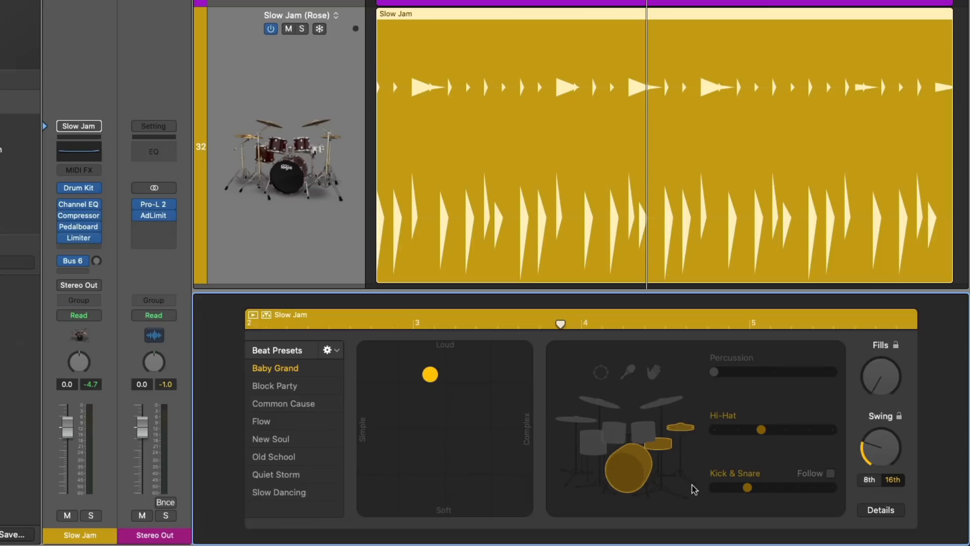
Audition different Kick & Snare patterns during playback, from the simplest up to 8, and leave it on pattern 5.
{"action": "mouse_move", "coordinate": [717, 494]}
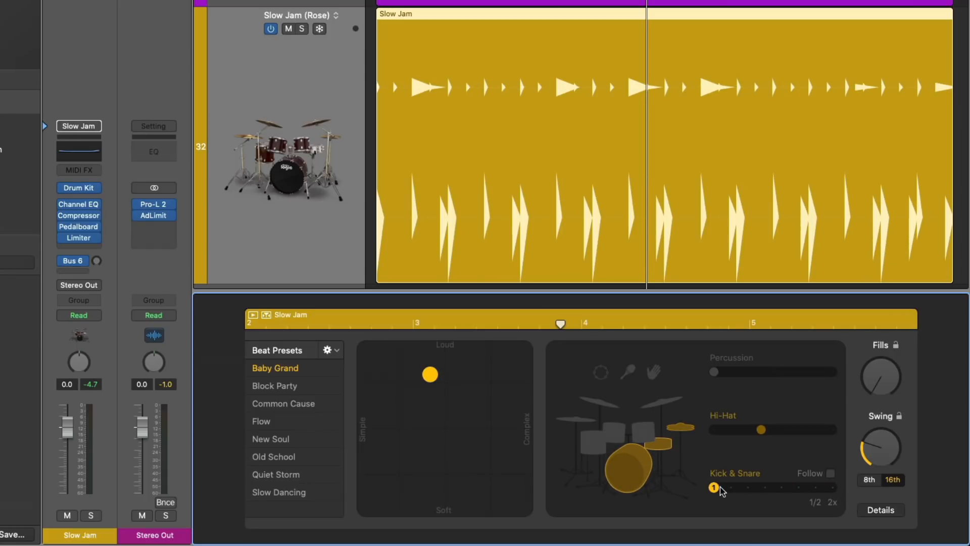
{"action": "key", "text": "space"}
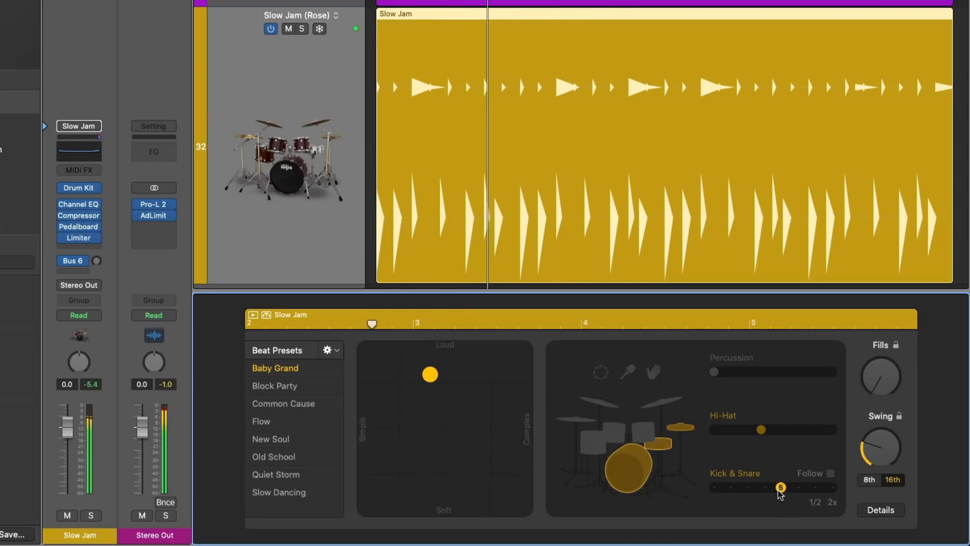
{"action": "mouse_move", "coordinate": [780, 488]}
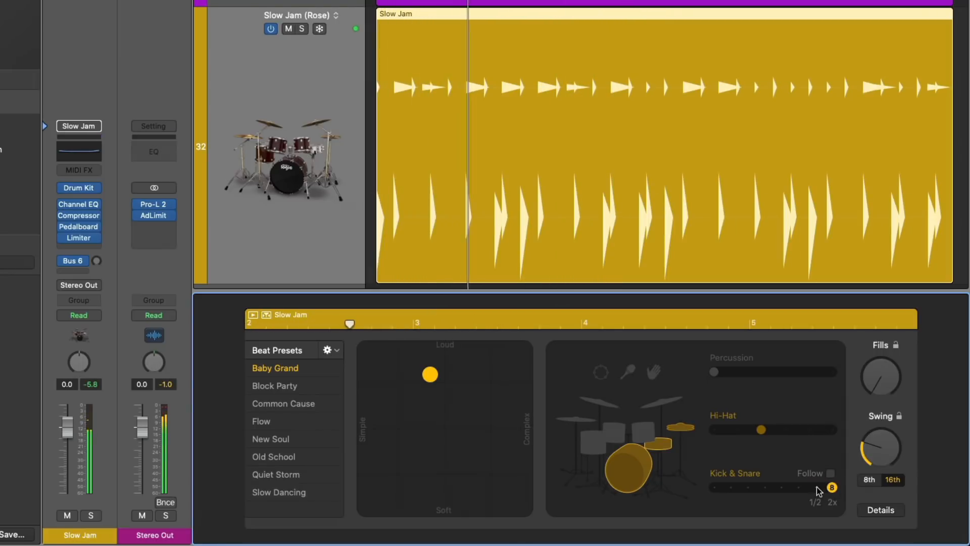
{"action": "left_click", "coordinate": [782, 488]}
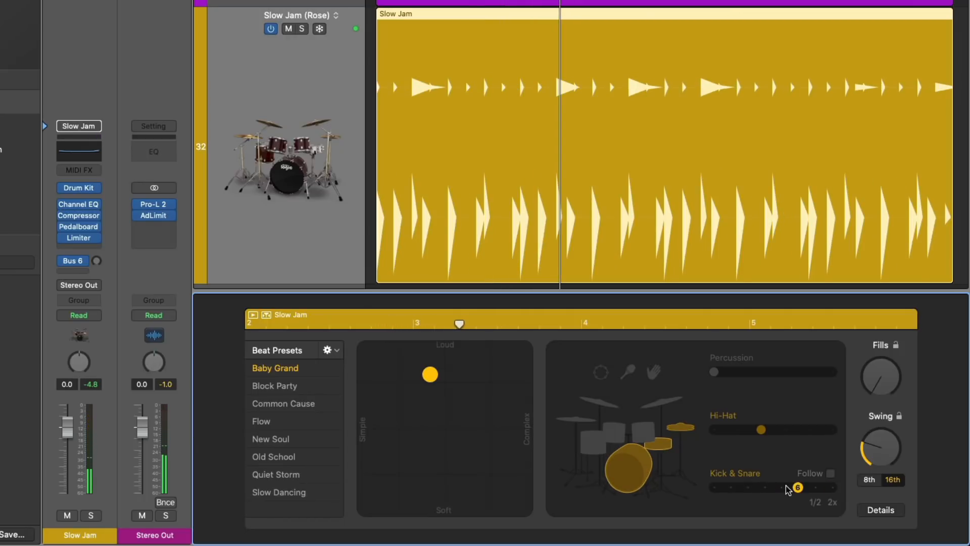
{"action": "left_click", "coordinate": [786, 487]}
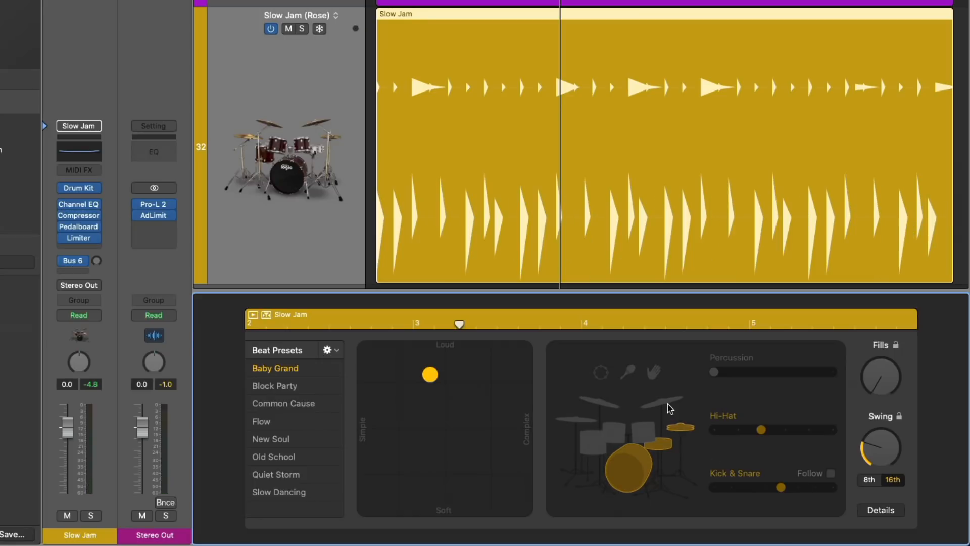
Try the toms on pattern 3 and the cymbals on patterns 1 and 3 in place of the hi-hat.
{"action": "left_click", "coordinate": [642, 435]}
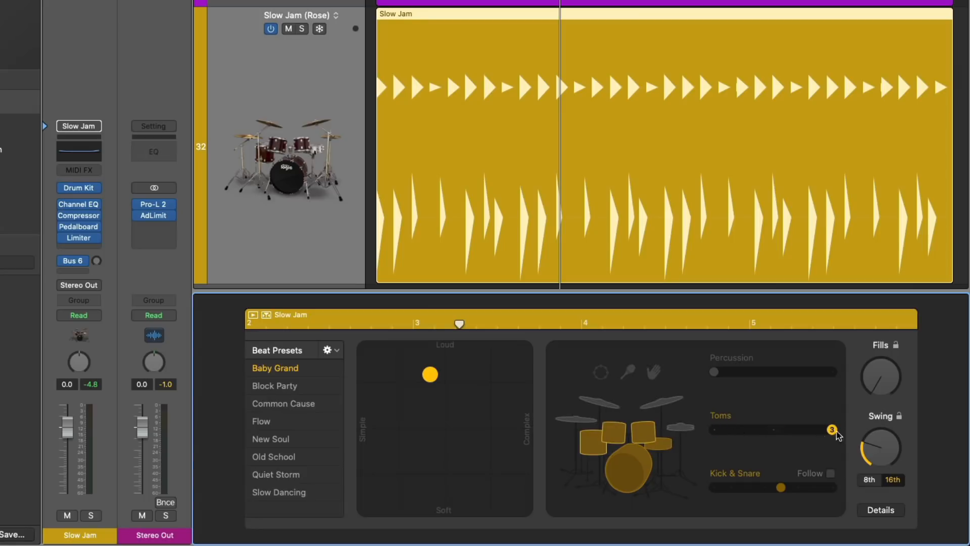
{"action": "left_click", "coordinate": [817, 430]}
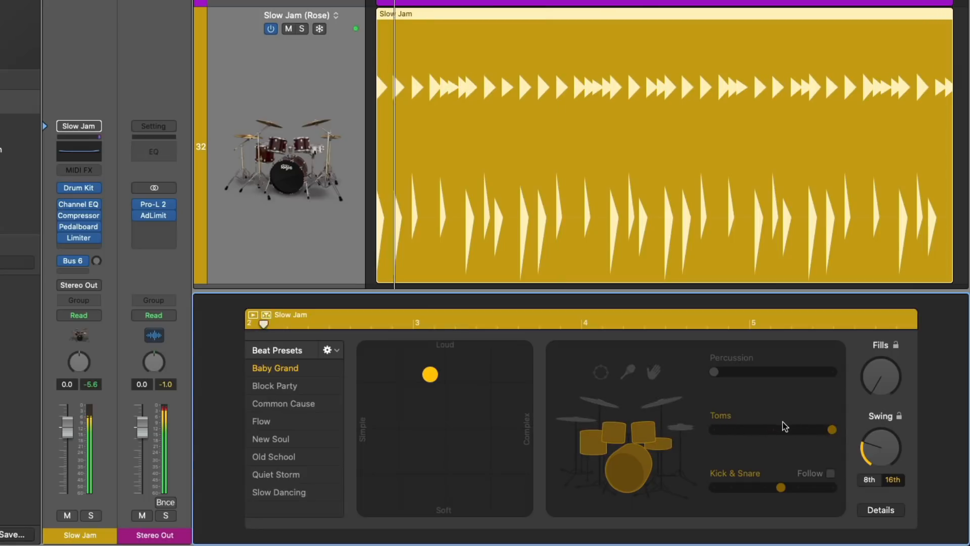
{"action": "left_click", "coordinate": [665, 403]}
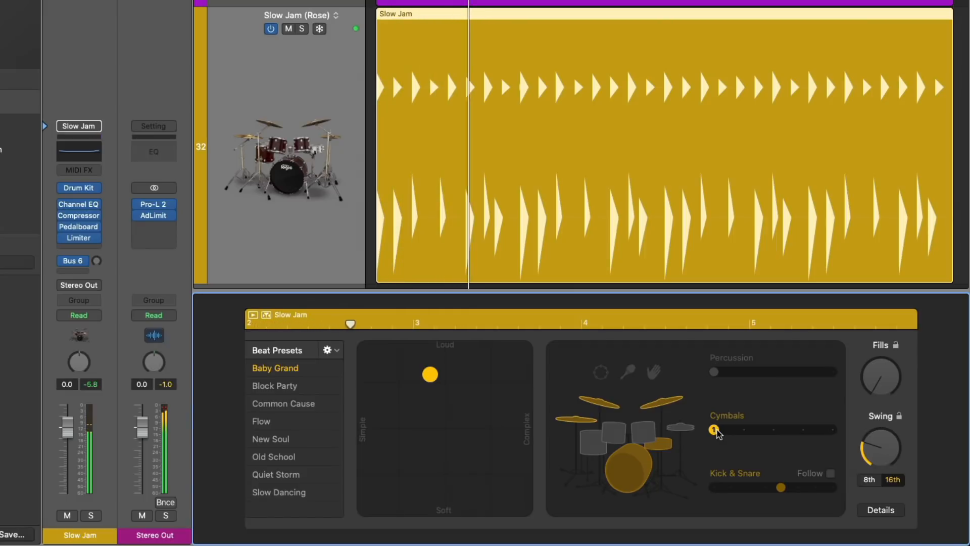
{"action": "left_click_drag", "start_coordinate": [717, 431], "coordinate": [770, 430]}
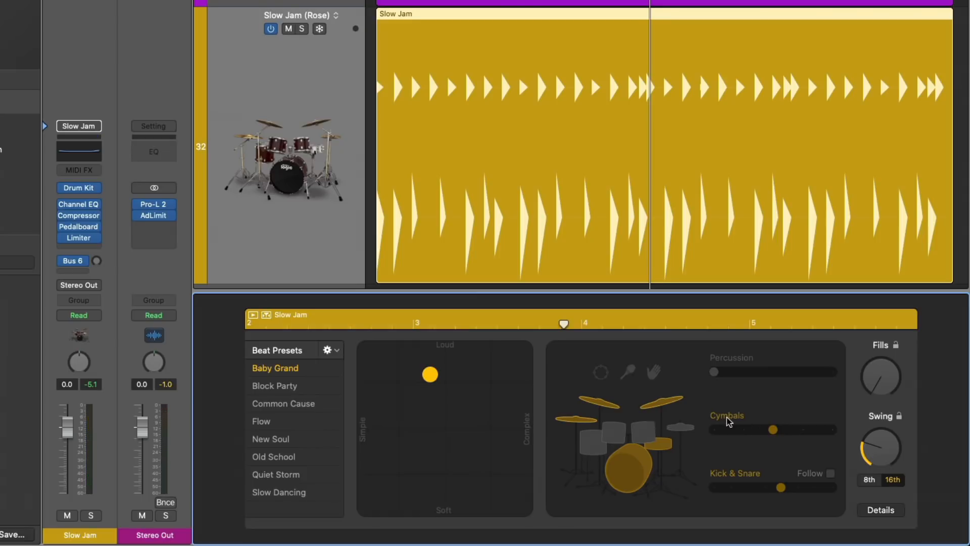
Try the shaker and handclaps, settle on the tambourine at the simplest Percussion setting, and raise Fills to the maximum.
{"action": "left_click", "coordinate": [629, 372]}
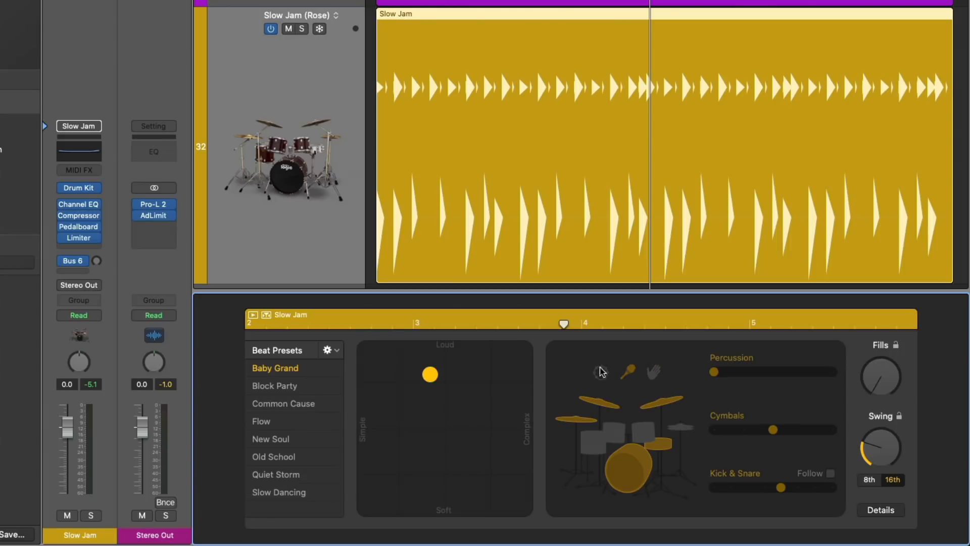
{"action": "left_click", "coordinate": [655, 373]}
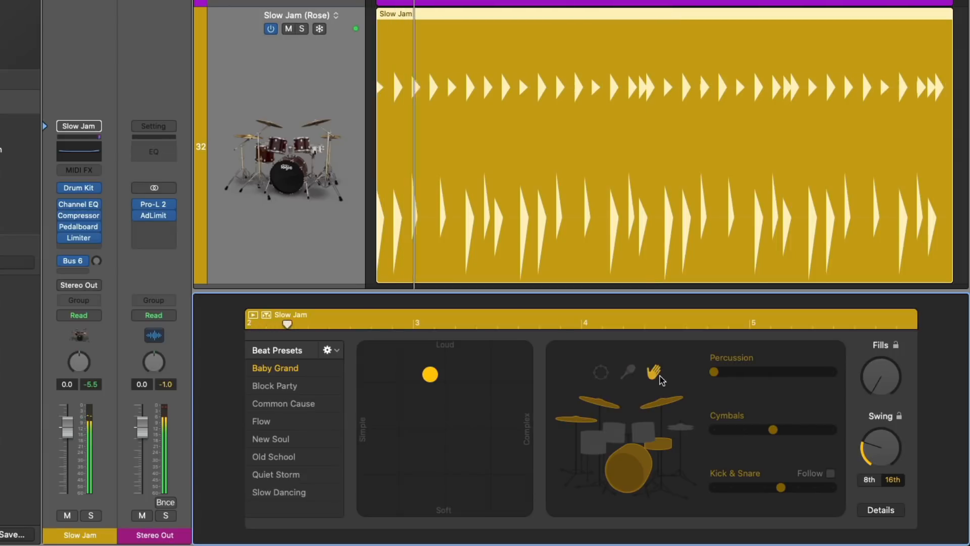
{"action": "left_click_drag", "start_coordinate": [716, 375], "coordinate": [809, 372]}
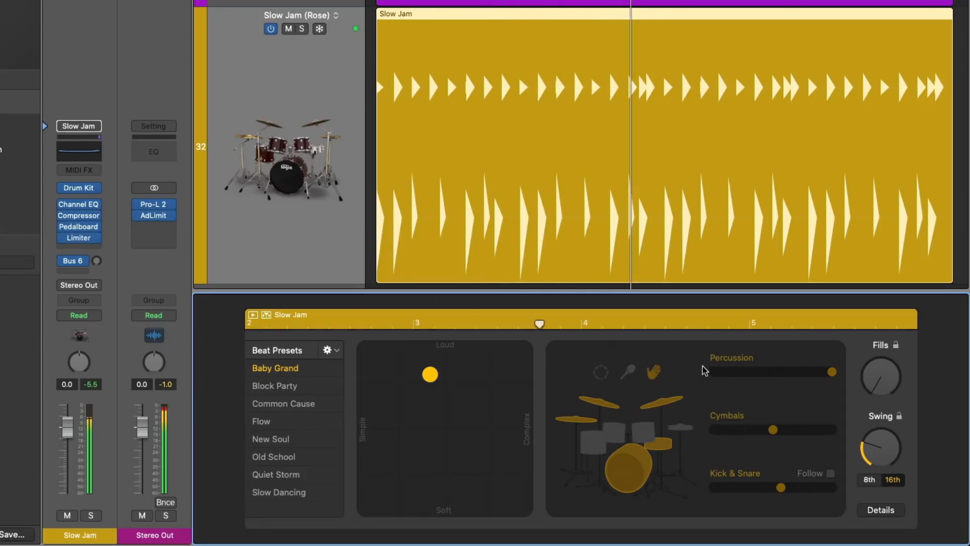
{"action": "left_click", "coordinate": [602, 374]}
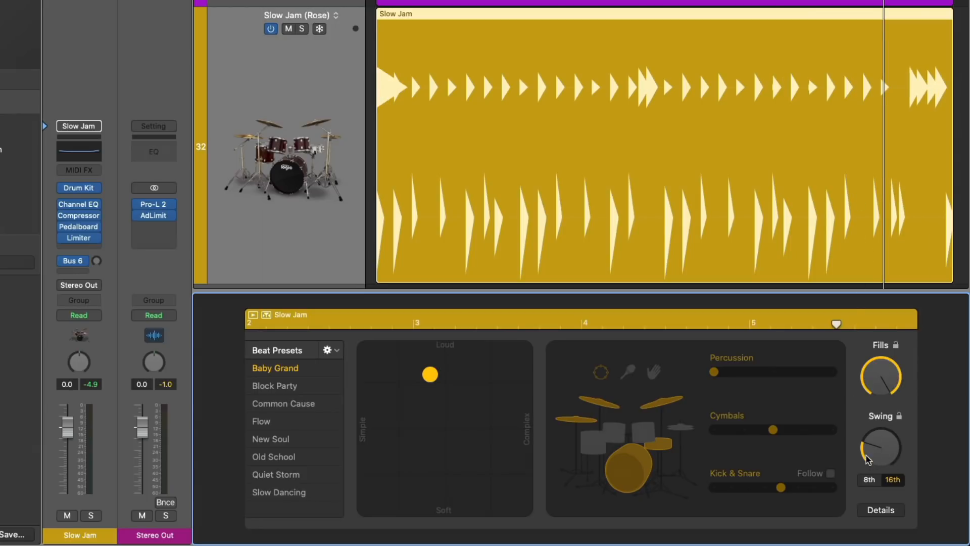
Play the region while trying a heavy 16th-note Swing, and bring Swing back down to a light amount.
{"action": "key", "text": "space"}
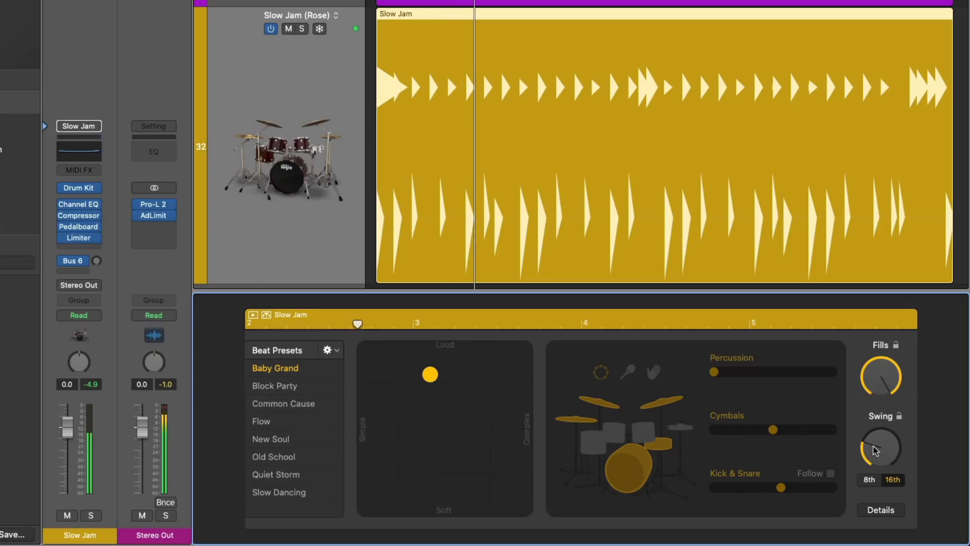
{"action": "left_click_drag", "start_coordinate": [874, 446], "coordinate": [863, 395]}
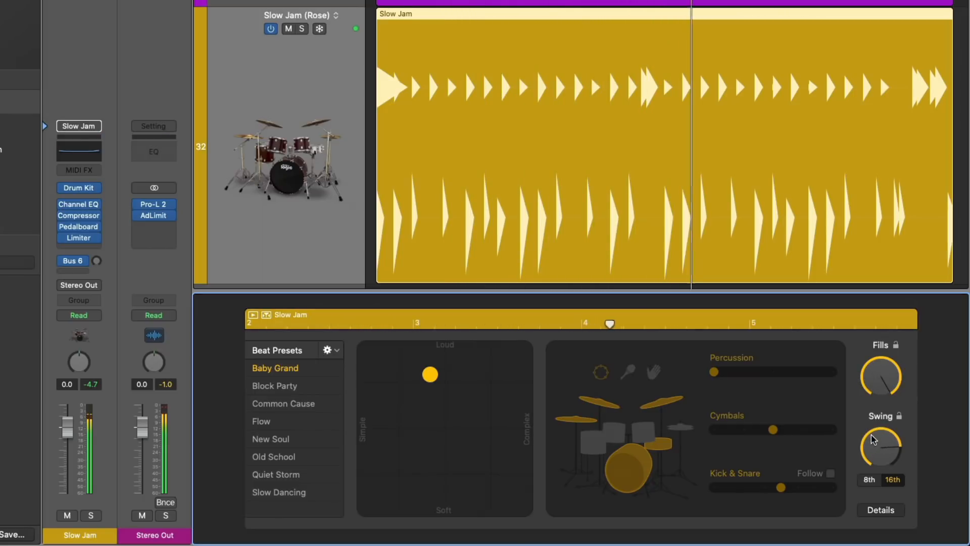
{"action": "left_click_drag", "start_coordinate": [874, 439], "coordinate": [877, 512]}
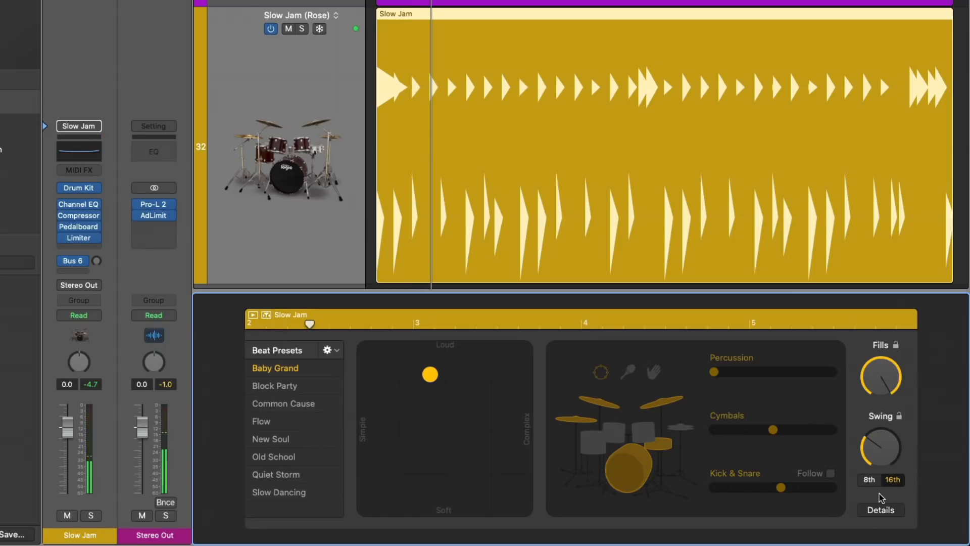
Show the performance details, set Feel fully to Push and Ghost Notes fully to Less, and play the region.
{"action": "left_click", "coordinate": [881, 511]}
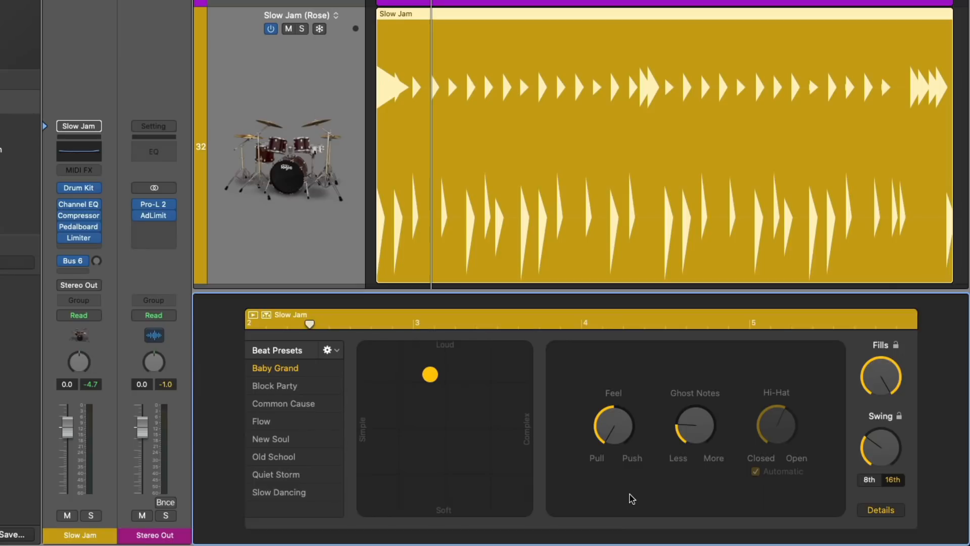
{"action": "key", "text": "space"}
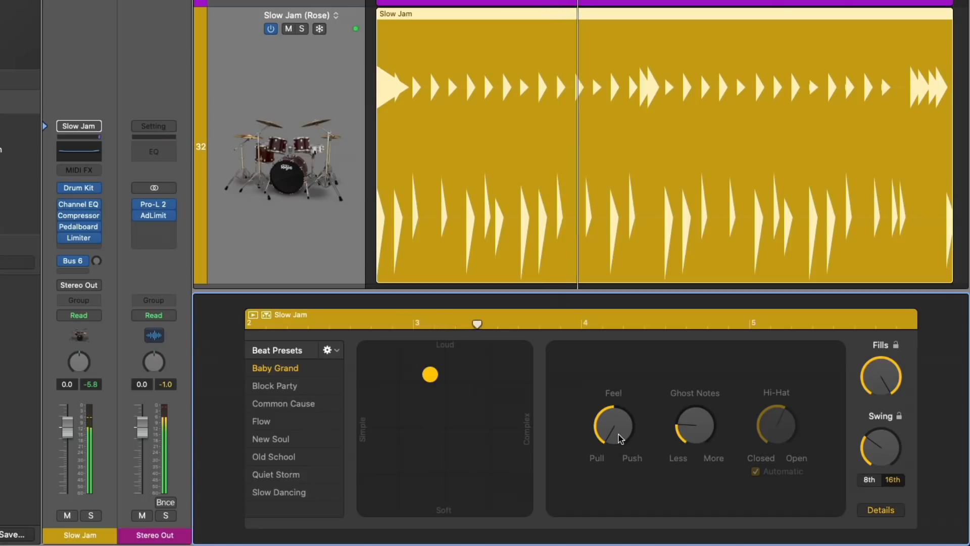
{"action": "left_click_drag", "start_coordinate": [621, 439], "coordinate": [618, 425]}
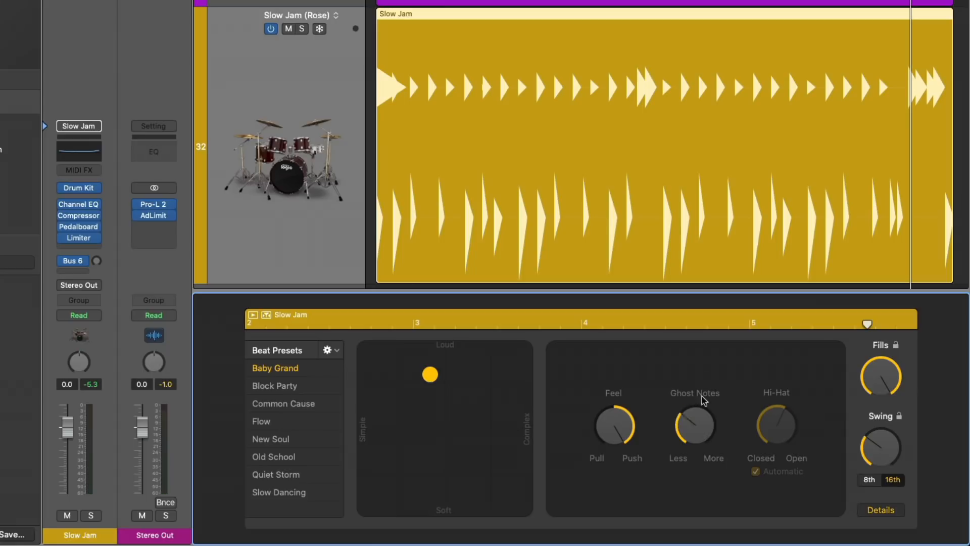
{"action": "key", "text": "space"}
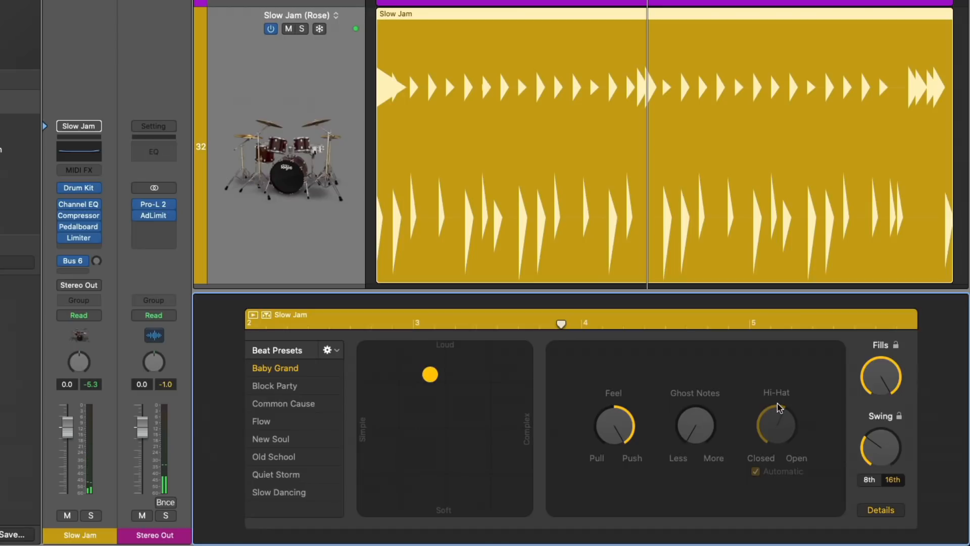
Switch the drummer from cymbals back to the hi-hat and turn off the hi-hat's Automatic open/closed setting.
{"action": "left_click", "coordinate": [870, 510]}
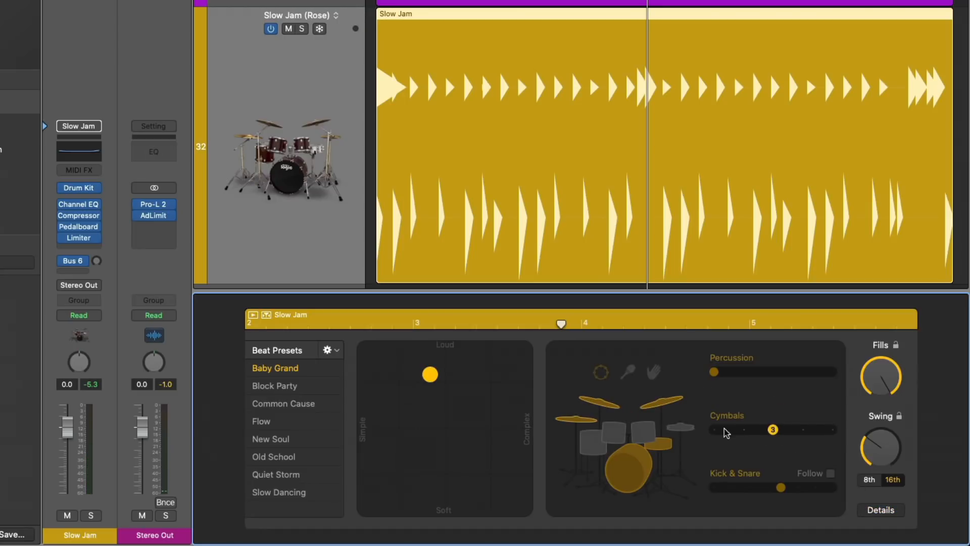
{"action": "left_click", "coordinate": [761, 429]}
{"action": "left_click", "coordinate": [872, 508]}
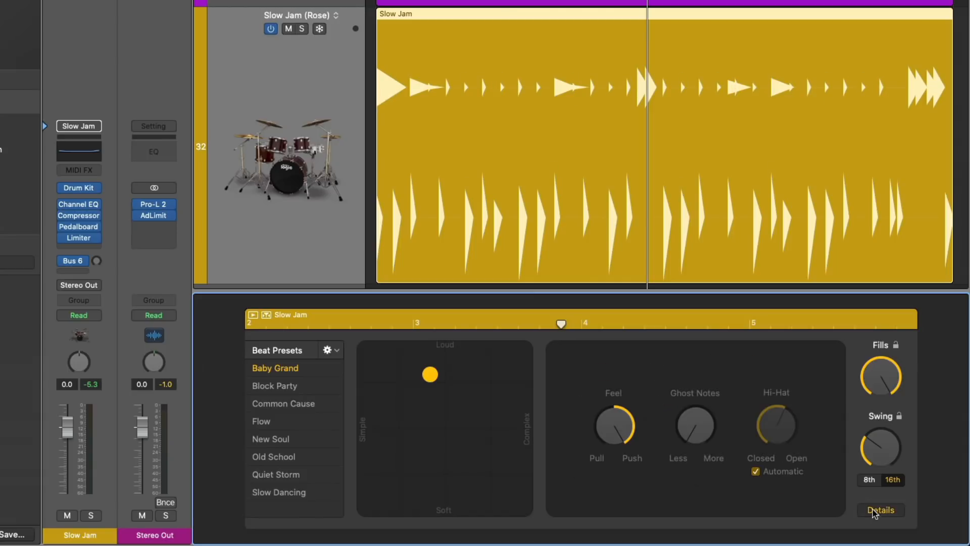
{"action": "left_click", "coordinate": [759, 471]}
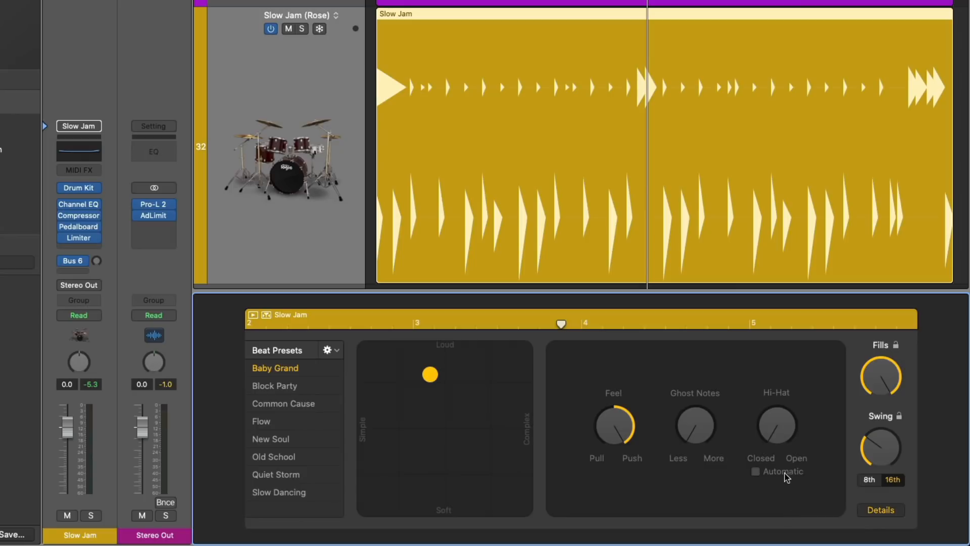
Try the hi-hat fully open during playback and return it to fully closed.
{"action": "key", "text": "space"}
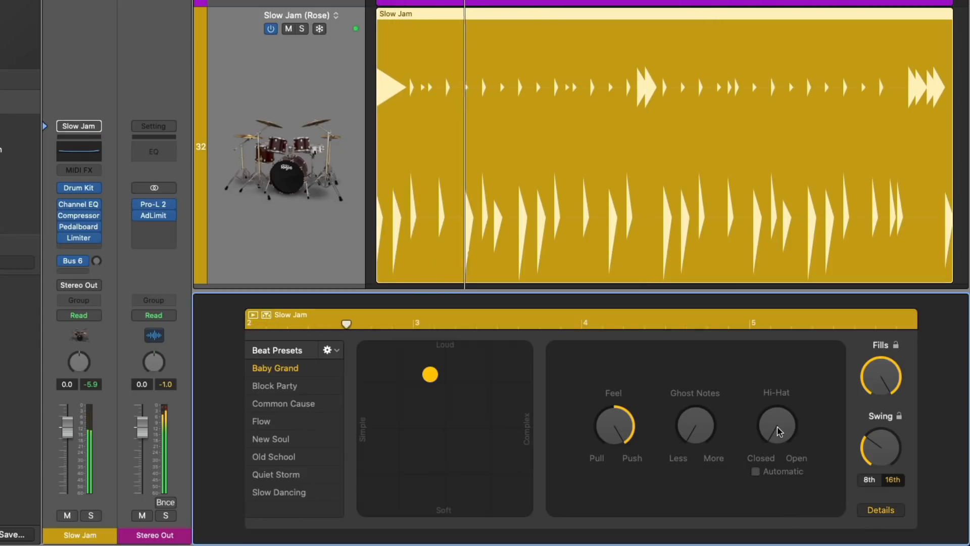
{"action": "left_click_drag", "start_coordinate": [779, 431], "coordinate": [770, 266]}
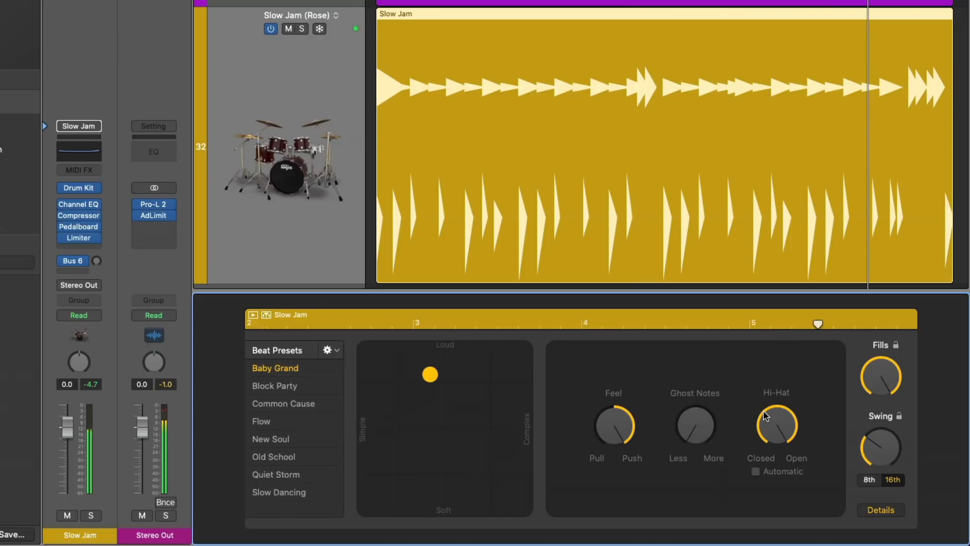
{"action": "left_click_drag", "start_coordinate": [763, 411], "coordinate": [763, 440]}
Return to the drum kit view and make the Kick & Snare follow the Upright Studio Bass track.
{"action": "left_click", "coordinate": [866, 510]}
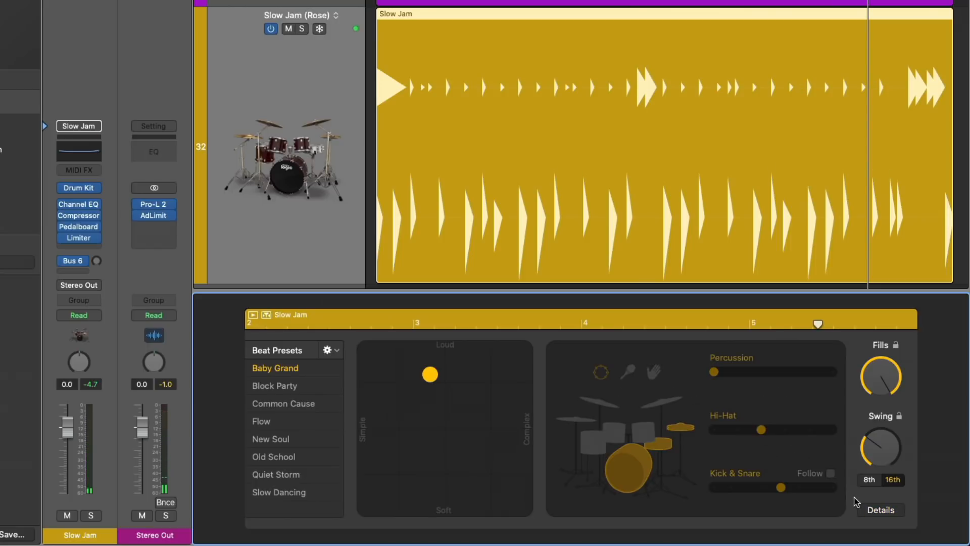
{"action": "left_click", "coordinate": [828, 472]}
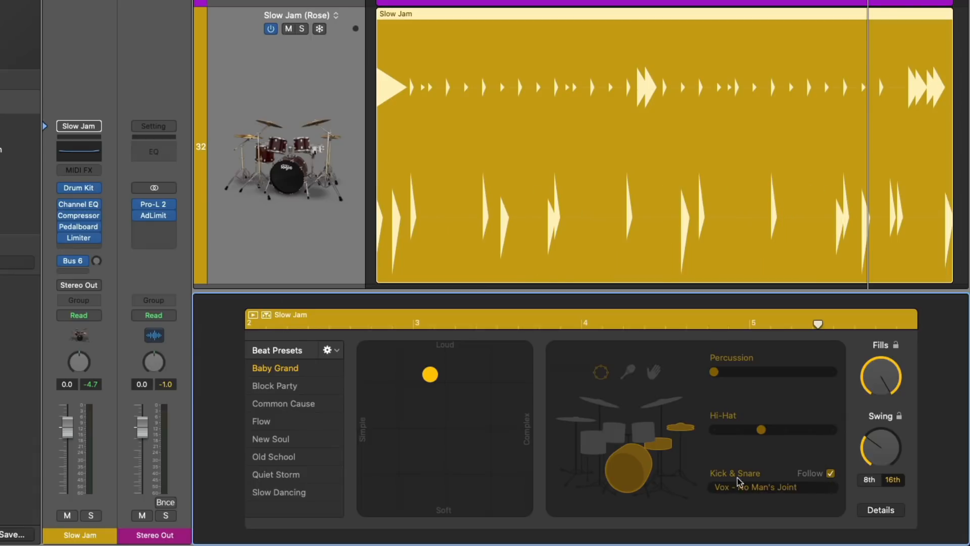
{"action": "left_click", "coordinate": [751, 486]}
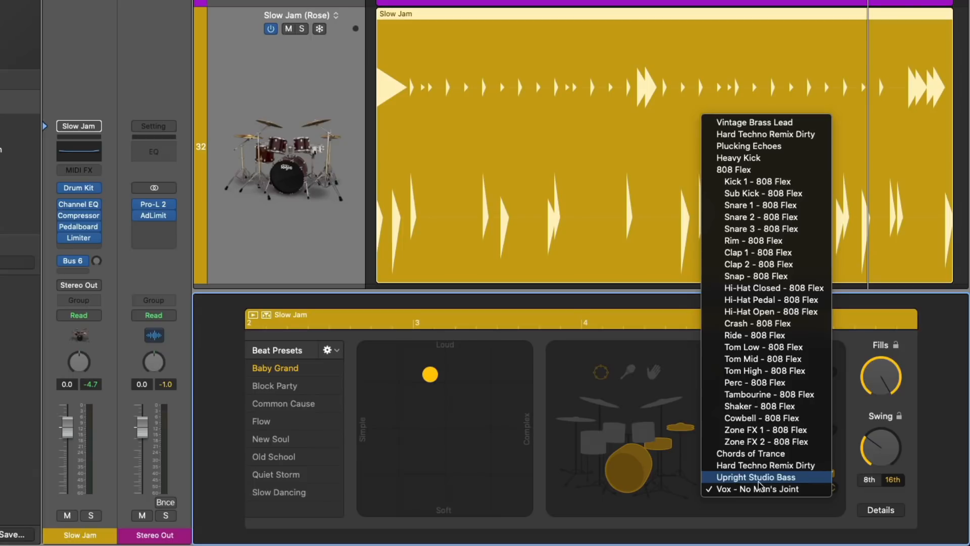
{"action": "left_click", "coordinate": [758, 480]}
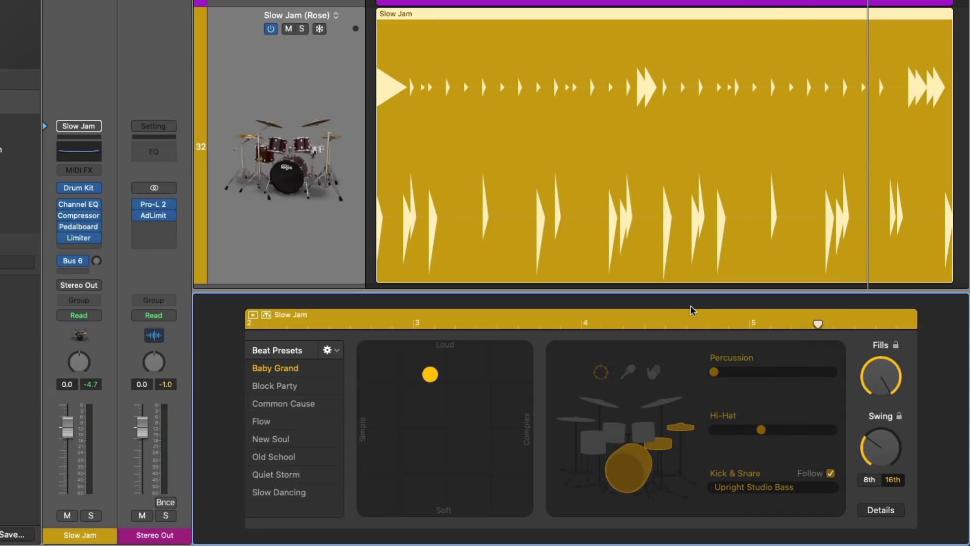
Play the bass-following groove and simplify the Hi-Hat, trying its lowest pattern and settling on pattern 2.
{"action": "key", "text": "space"}
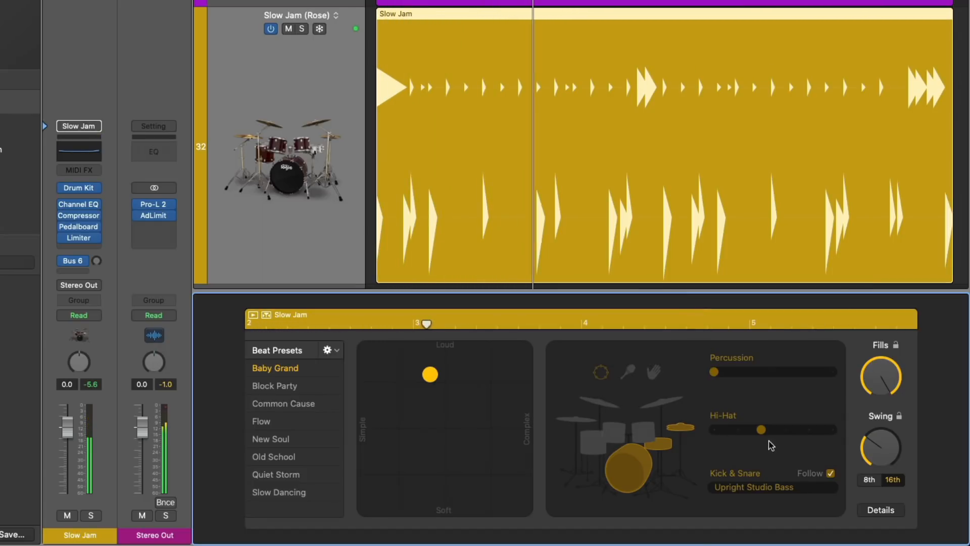
{"action": "left_click_drag", "start_coordinate": [762, 431], "coordinate": [722, 431]}
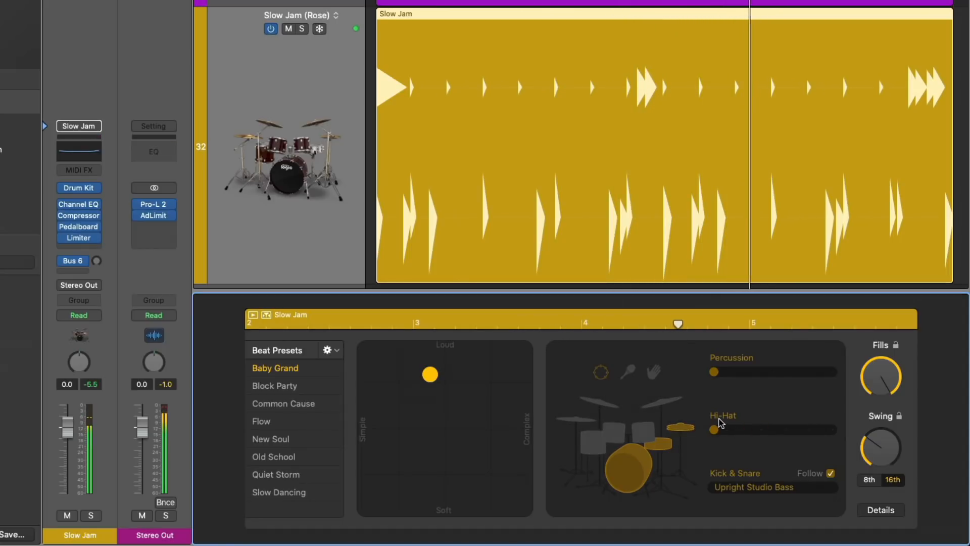
{"action": "left_click_drag", "start_coordinate": [714, 429], "coordinate": [738, 429]}
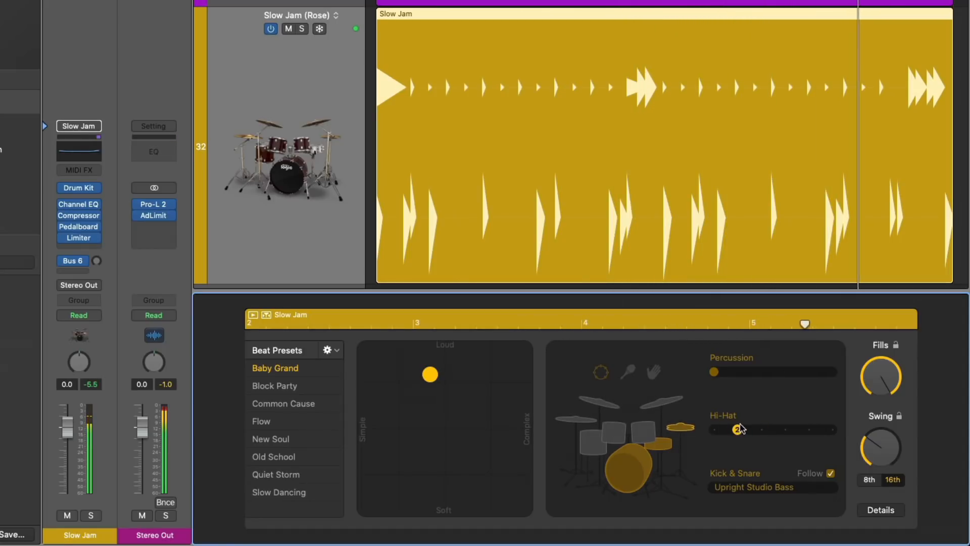
Check the drummer's Feel, Ghost Notes and Hi-Hat details during playback, and return to the kit view.
{"action": "left_click", "coordinate": [877, 508]}
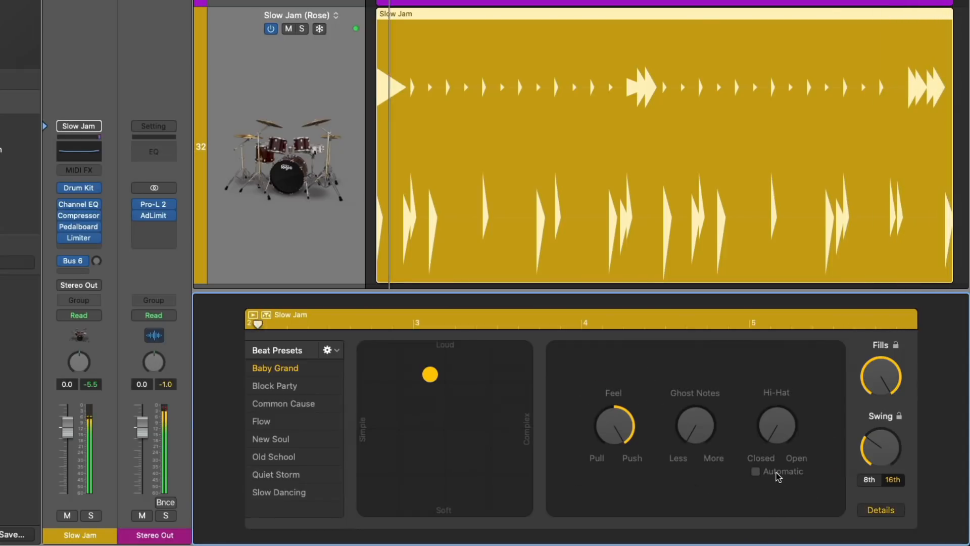
{"action": "left_click", "coordinate": [863, 507]}
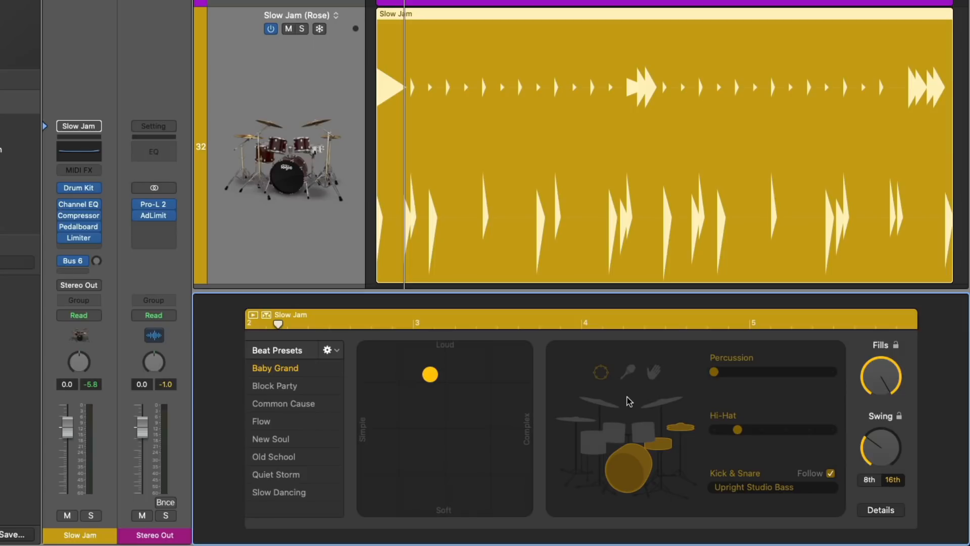
Add a second drummer region directly after the Slow Jam region on the drummer track.
{"action": "key", "text": "super+Left"}
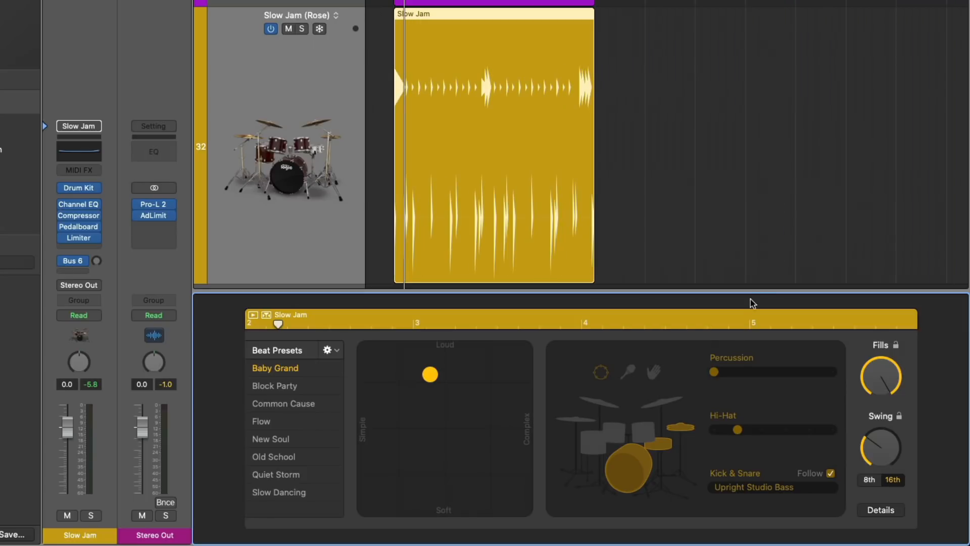
{"action": "left_click", "coordinate": [603, 146]}
{"action": "scroll", "coordinate": [606, 147], "scroll_direction": "right", "scroll_amount": 3}
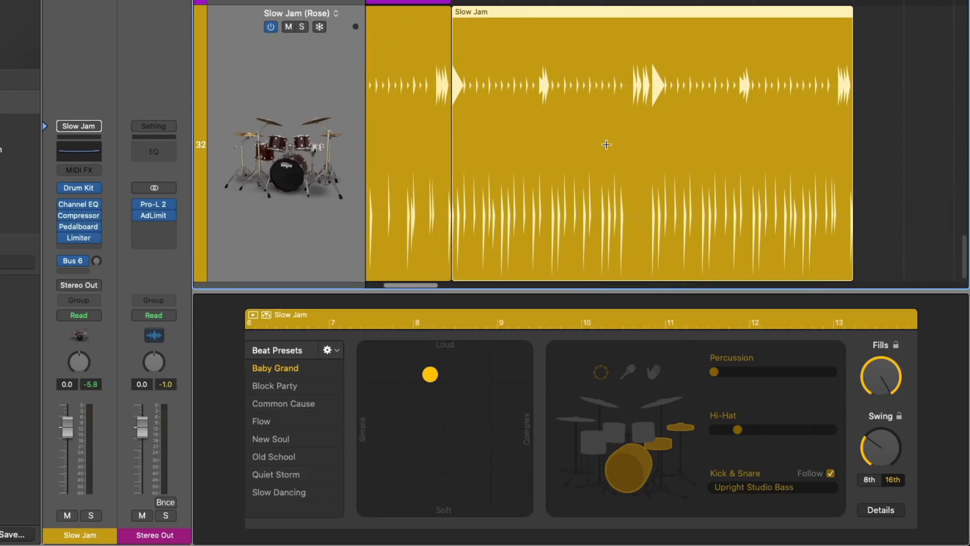
{"action": "scroll", "coordinate": [604, 171], "scroll_direction": "left", "scroll_amount": 3}
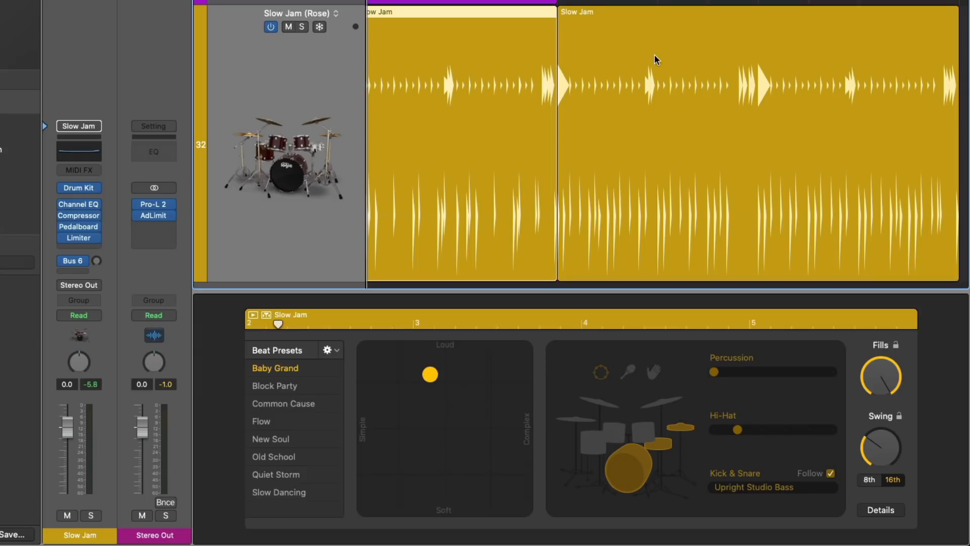
Make the second Slow Jam region's beat softer and more complex, and compare it with the first region.
{"action": "left_click_drag", "start_coordinate": [430, 374], "coordinate": [483, 482]}
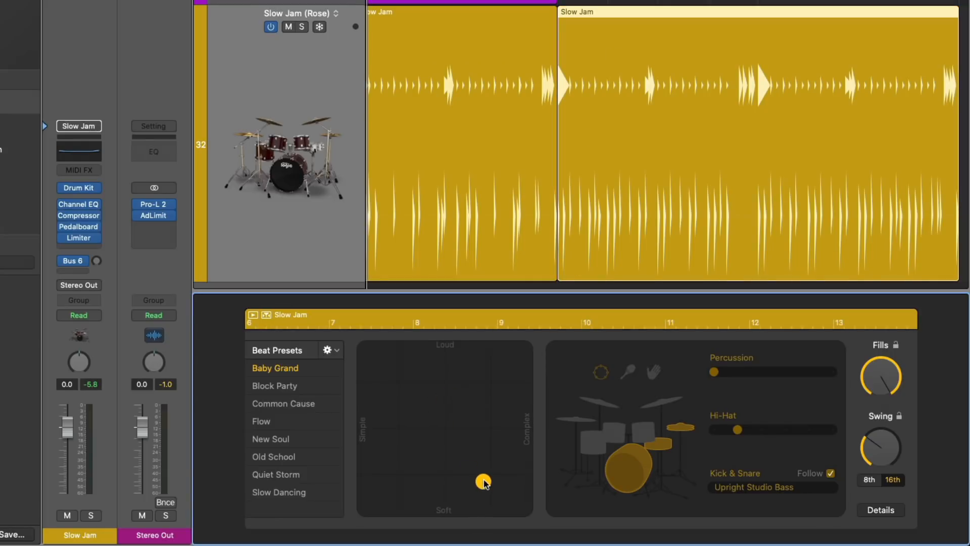
{"action": "left_click", "coordinate": [458, 33]}
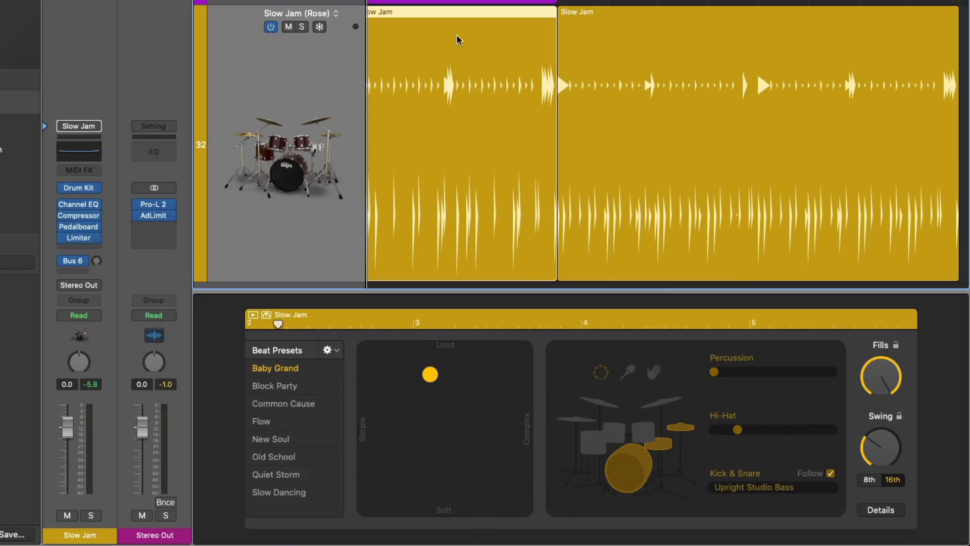
{"action": "left_click", "coordinate": [606, 76]}
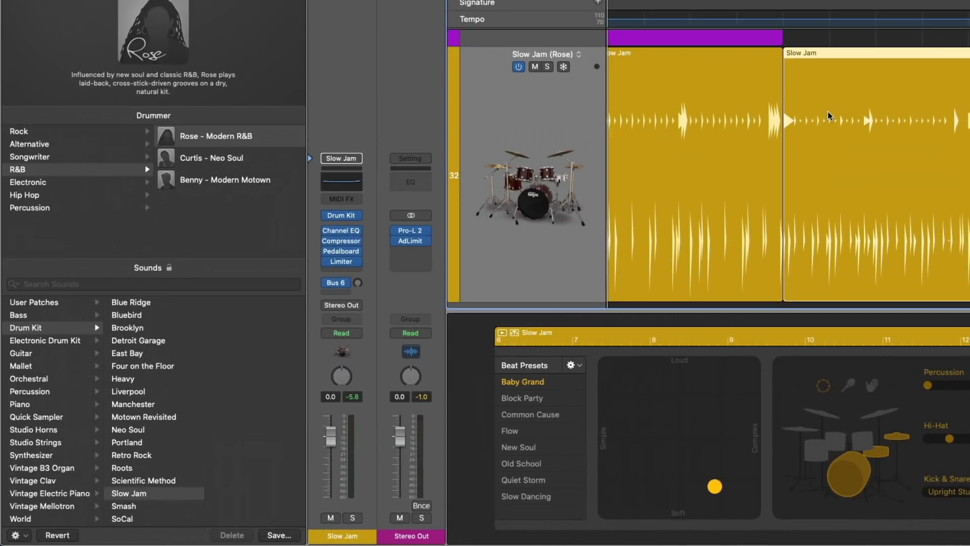
Change the drummer track's sound to the 808 Flex electronic drum kit.
{"action": "left_click", "coordinate": [71, 340]}
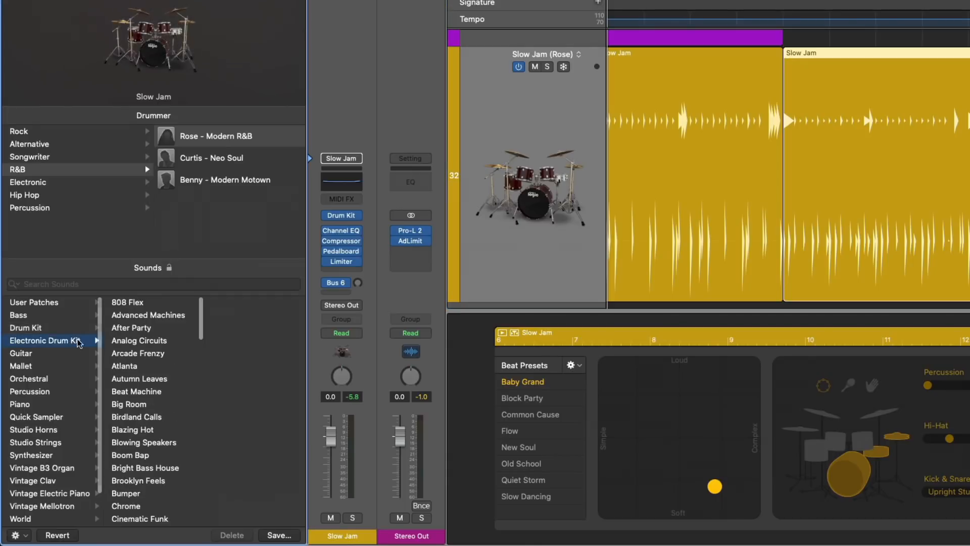
{"action": "left_click", "coordinate": [145, 303]}
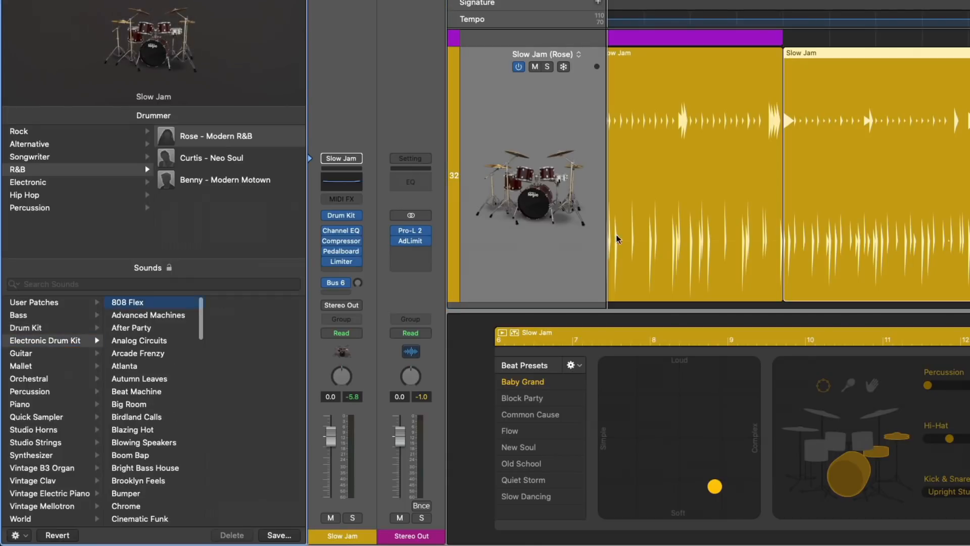
Play the groove with the 808 Flex kit and make the first region's beat slightly simpler and louder.
{"action": "scroll", "coordinate": [778, 212], "scroll_direction": "left", "scroll_amount": 3}
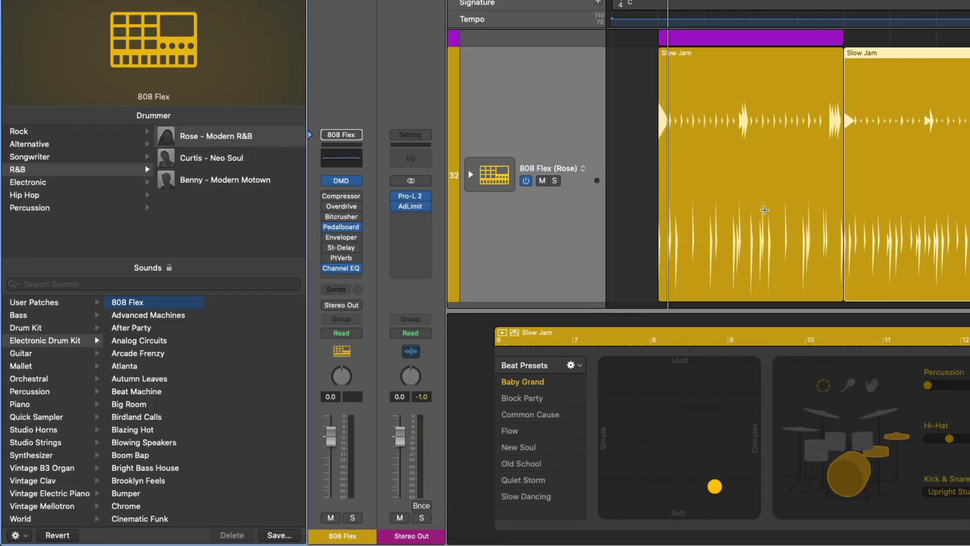
{"action": "key", "text": "space"}
{"action": "scroll", "coordinate": [753, 211], "scroll_direction": "up", "scroll_amount": 1}
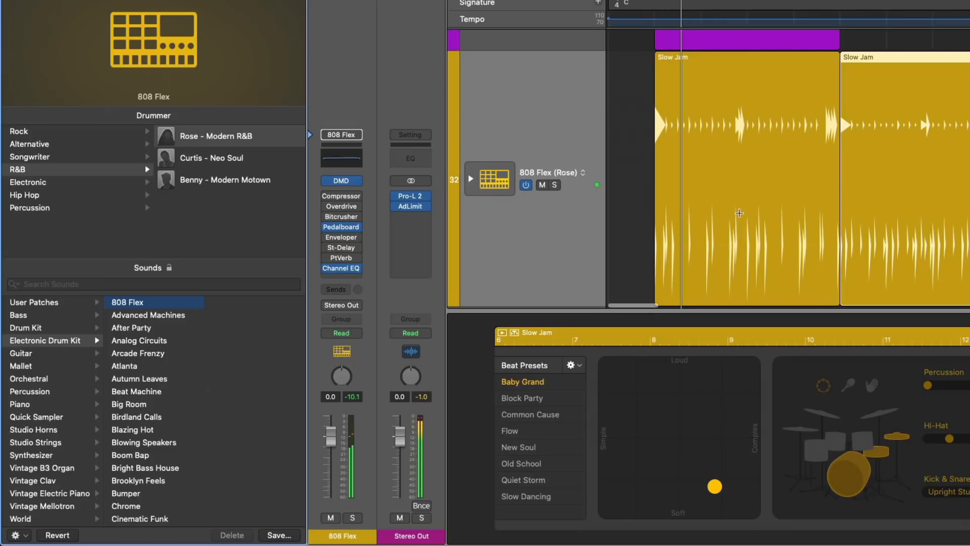
{"action": "scroll", "coordinate": [718, 152], "scroll_direction": "down", "scroll_amount": 1}
{"action": "left_click", "coordinate": [684, 89]}
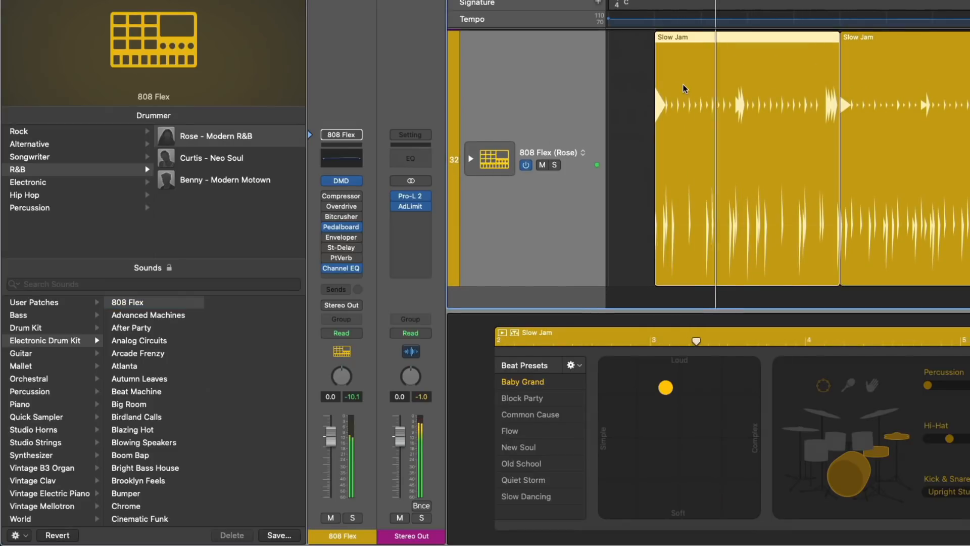
{"action": "left_click_drag", "start_coordinate": [665, 387], "coordinate": [642, 379]}
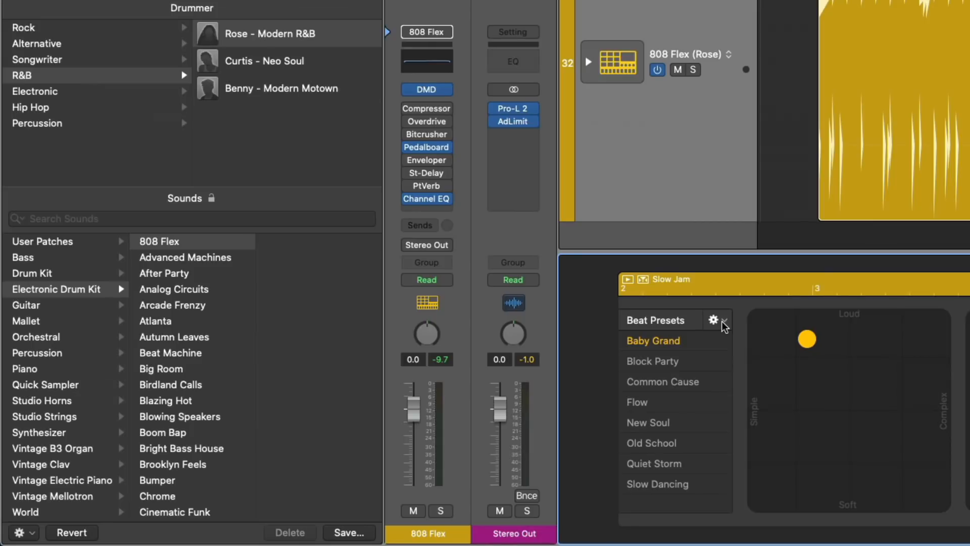
Turn on Keep drum kit when changing drummers for the track.
{"action": "left_click", "coordinate": [722, 324]}
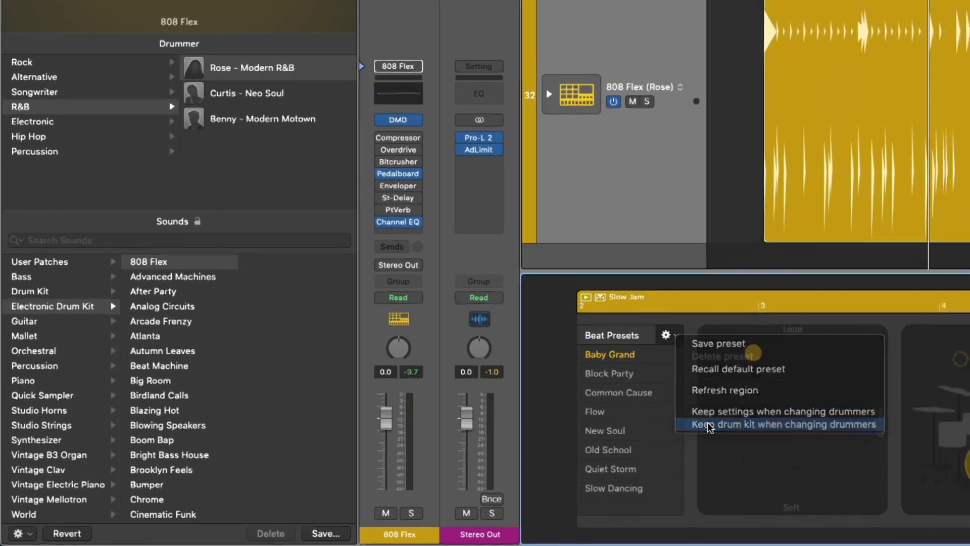
{"action": "left_click", "coordinate": [710, 427]}
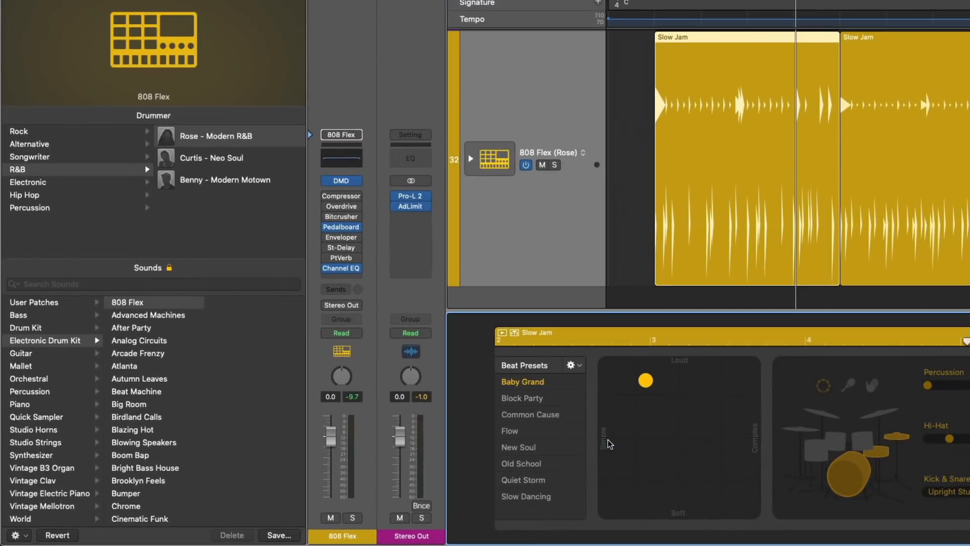
Change the drummer to Curtis - Neo Soul, play the groove, and switch to Benny - Modern Motown.
{"action": "left_click", "coordinate": [202, 158]}
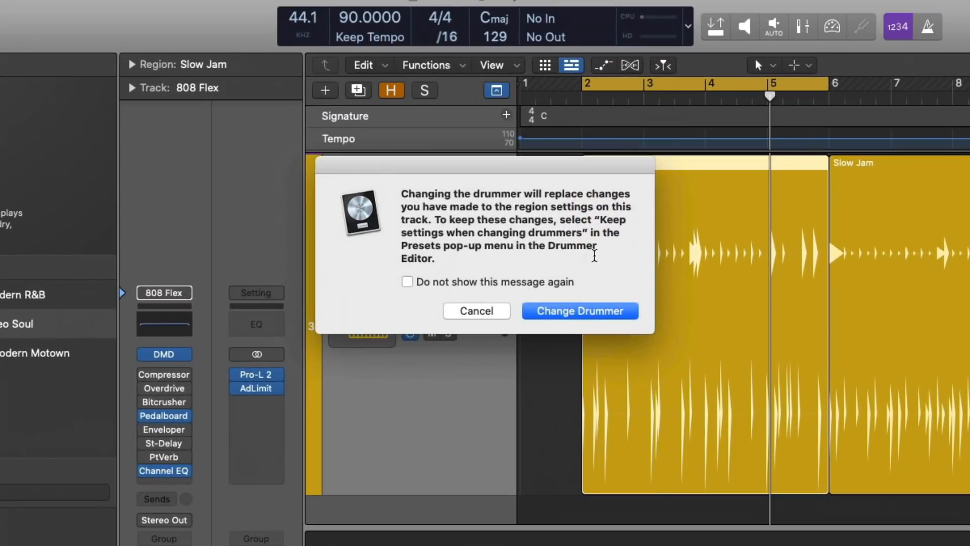
{"action": "left_click", "coordinate": [581, 310]}
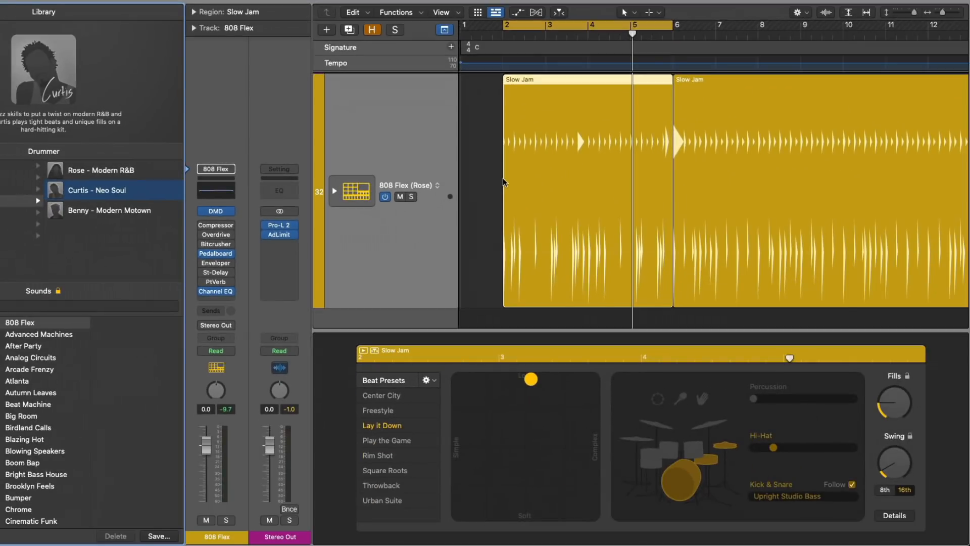
{"action": "key", "text": "space"}
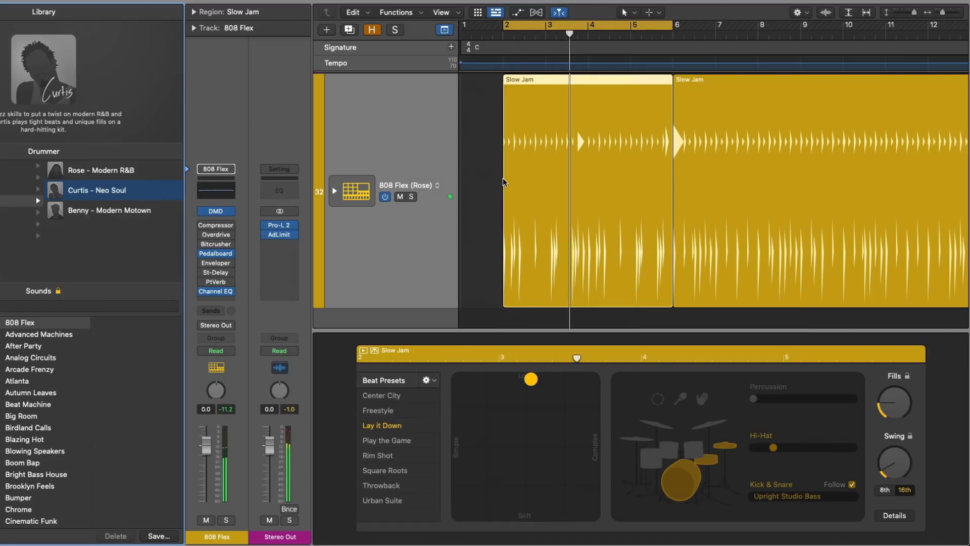
{"action": "left_click", "coordinate": [142, 217]}
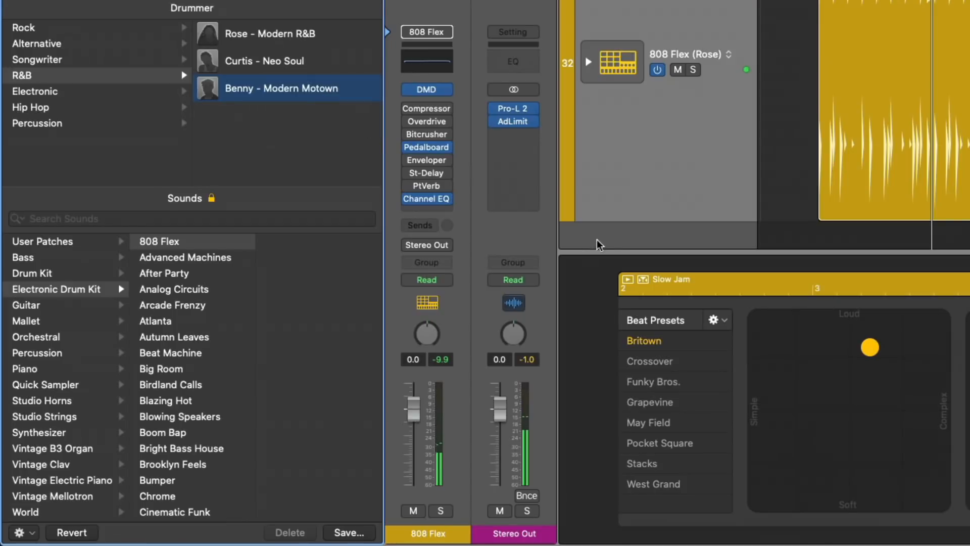
Turn on Keep settings when changing drummers, and make the first region soft and simple with toms in place of the hi-hat.
{"action": "left_click", "coordinate": [431, 380]}
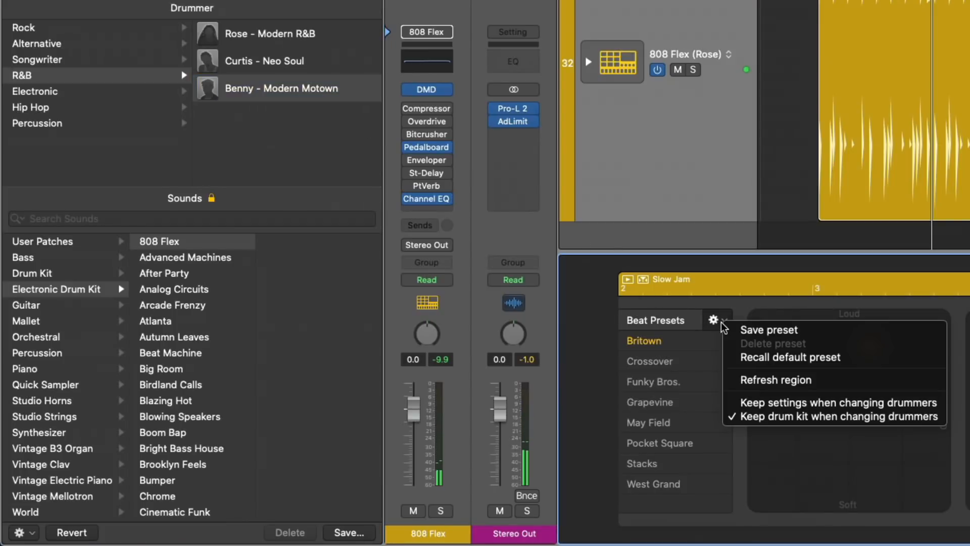
{"action": "left_click", "coordinate": [767, 403]}
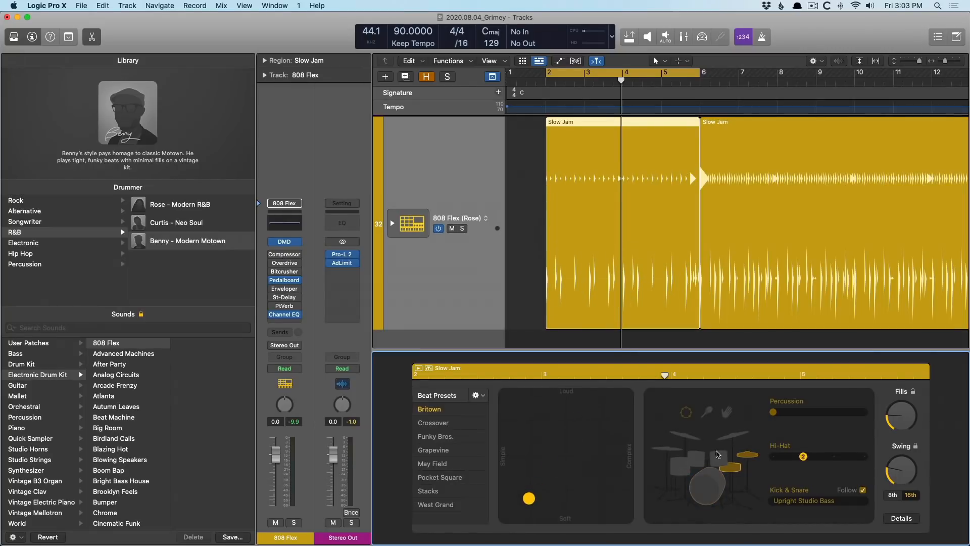
{"action": "left_click", "coordinate": [697, 459]}
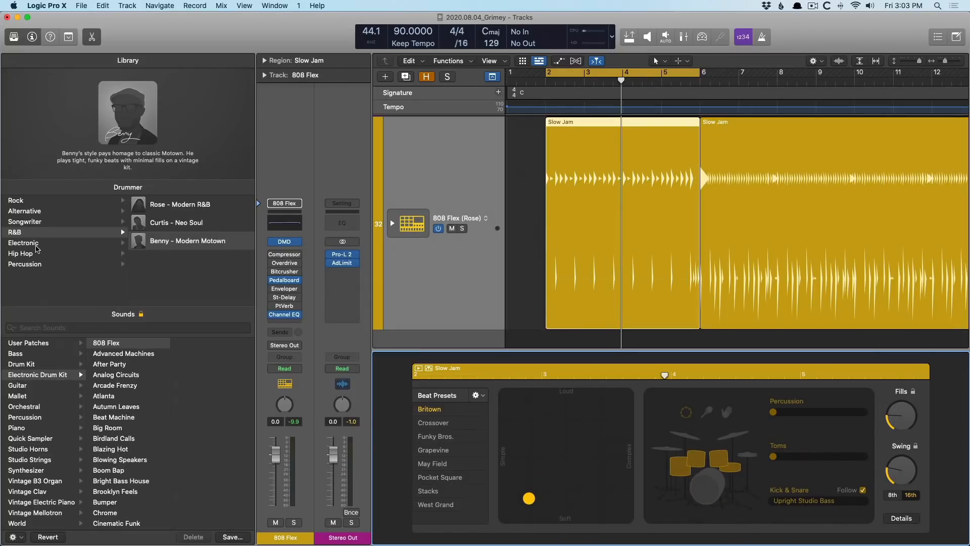
Try the Alternative drummer Nikki - Indie Disco and play the groove.
{"action": "left_click", "coordinate": [28, 211]}
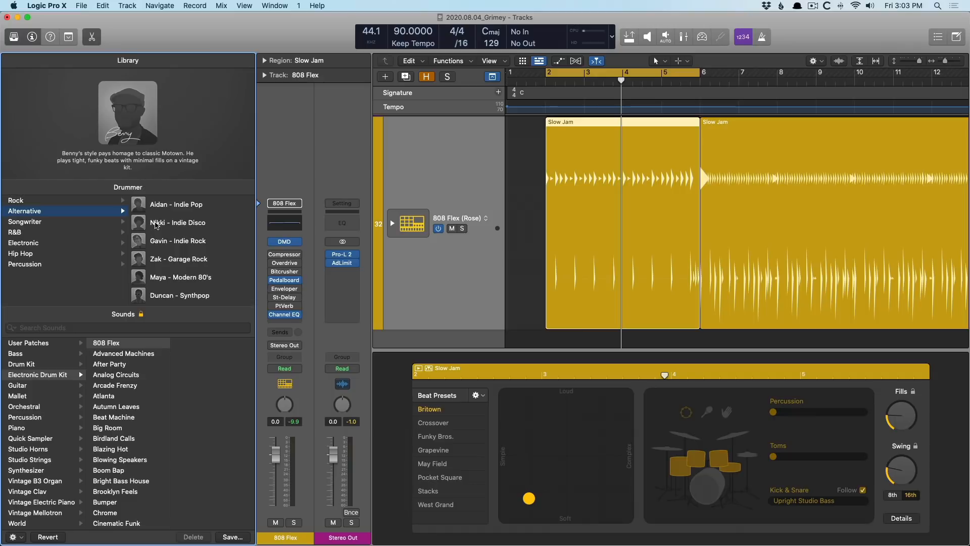
{"action": "left_click", "coordinate": [151, 224]}
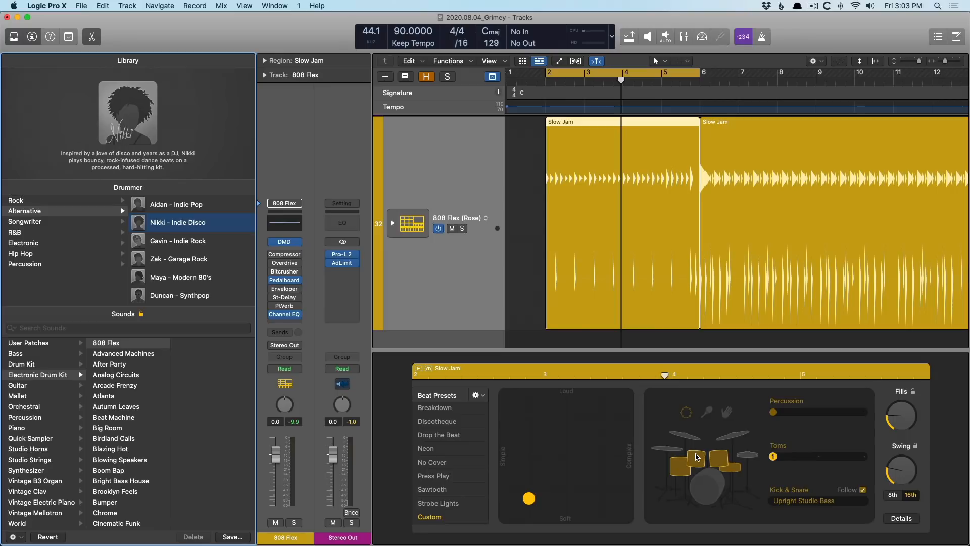
{"action": "key", "text": "space"}
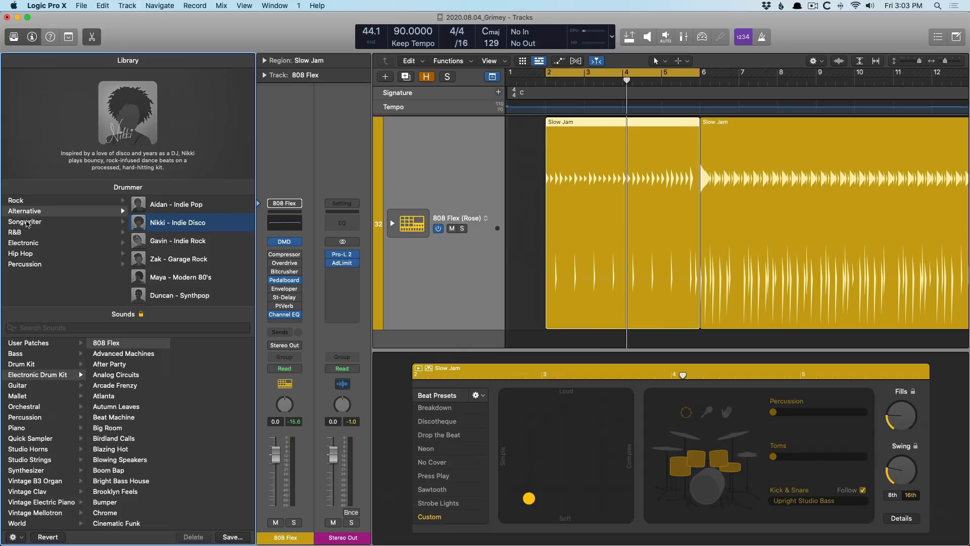
Change the drummer to Maurice - Boom Bap from Hip Hop and show its Complexity Range details.
{"action": "left_click", "coordinate": [39, 255]}
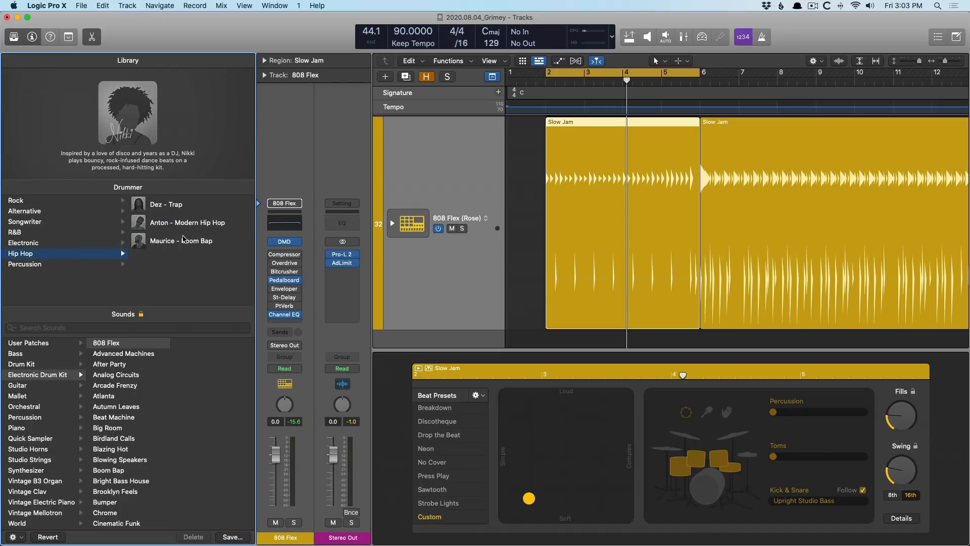
{"action": "left_click", "coordinate": [173, 241]}
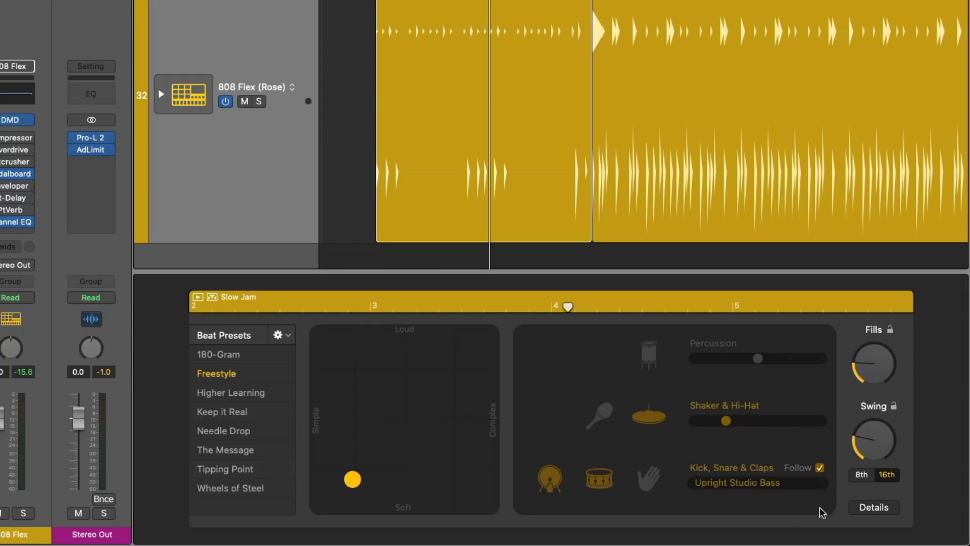
{"action": "left_click", "coordinate": [876, 507]}
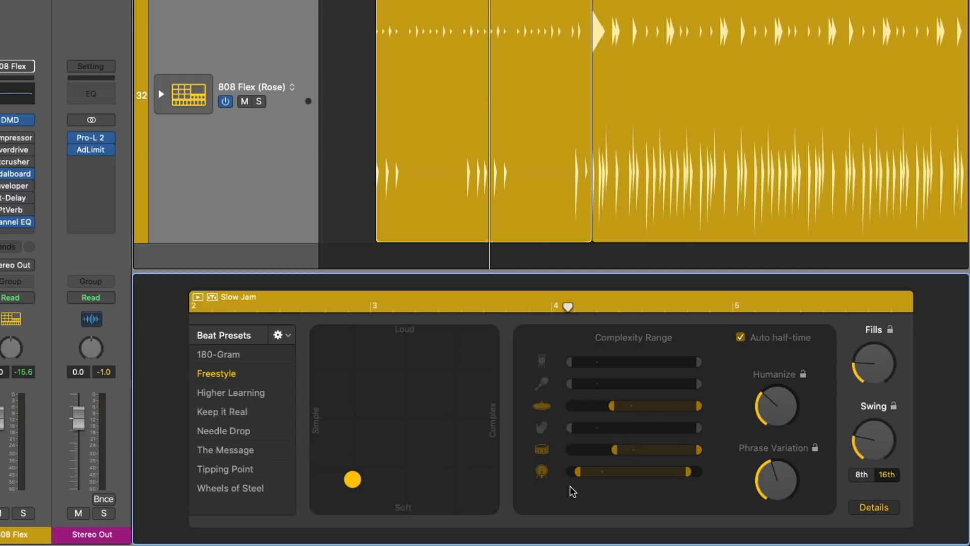
Raise the first region's Fills to the maximum and make its beat as loud and complex as possible.
{"action": "left_click_drag", "start_coordinate": [869, 365], "coordinate": [866, 168]}
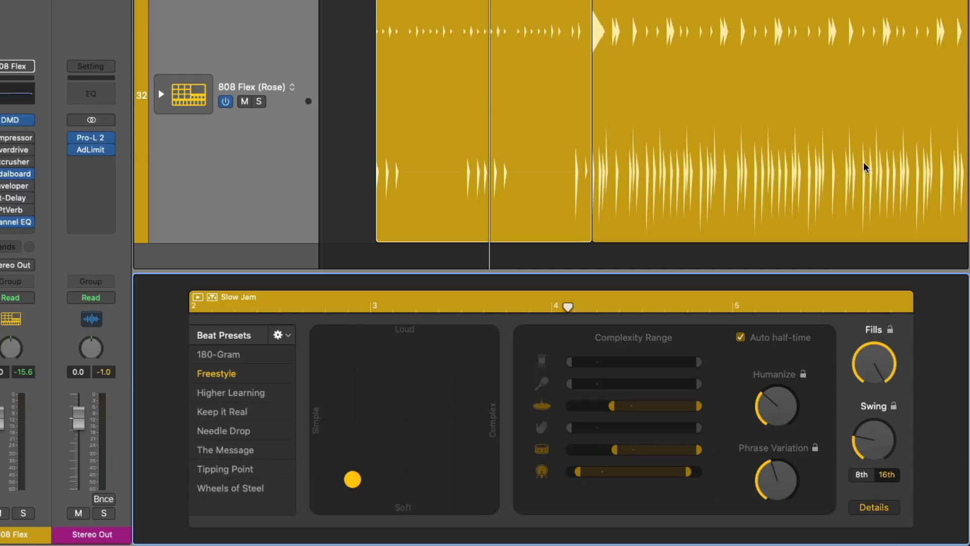
{"action": "left_click", "coordinate": [866, 508]}
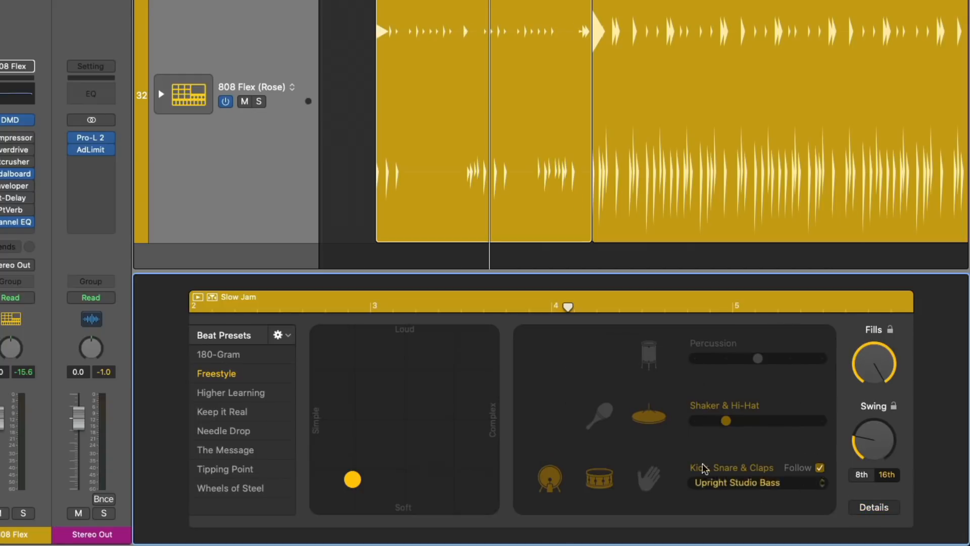
{"action": "left_click_drag", "start_coordinate": [353, 479], "coordinate": [496, 331]}
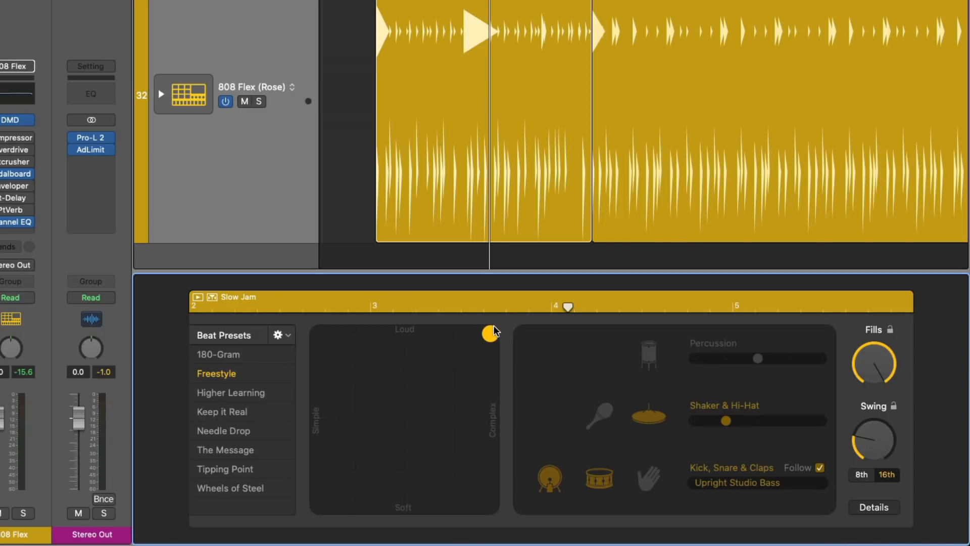
Play the Boom Bap beat and narrow the kick drum's Complexity Range to the low end in the Details.
{"action": "left_click", "coordinate": [874, 506]}
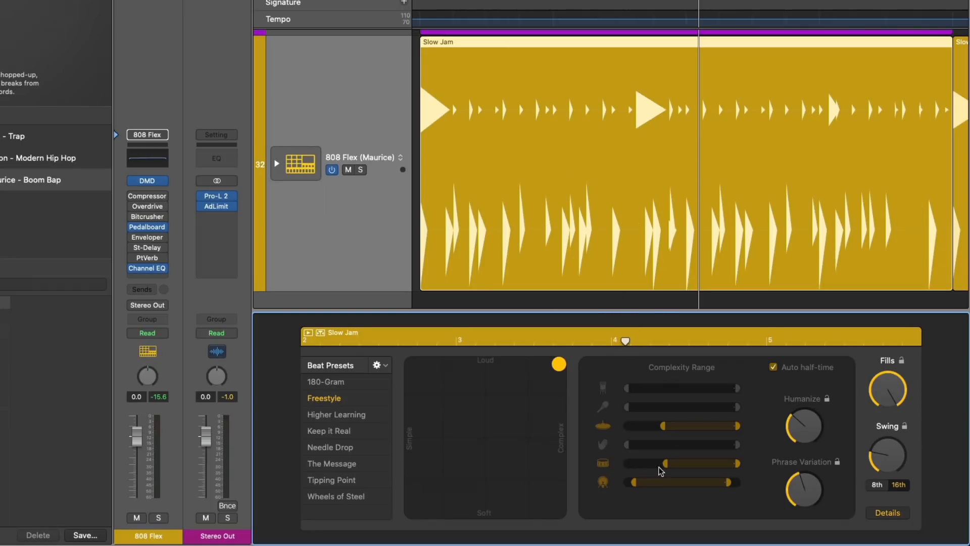
{"action": "key", "text": "space"}
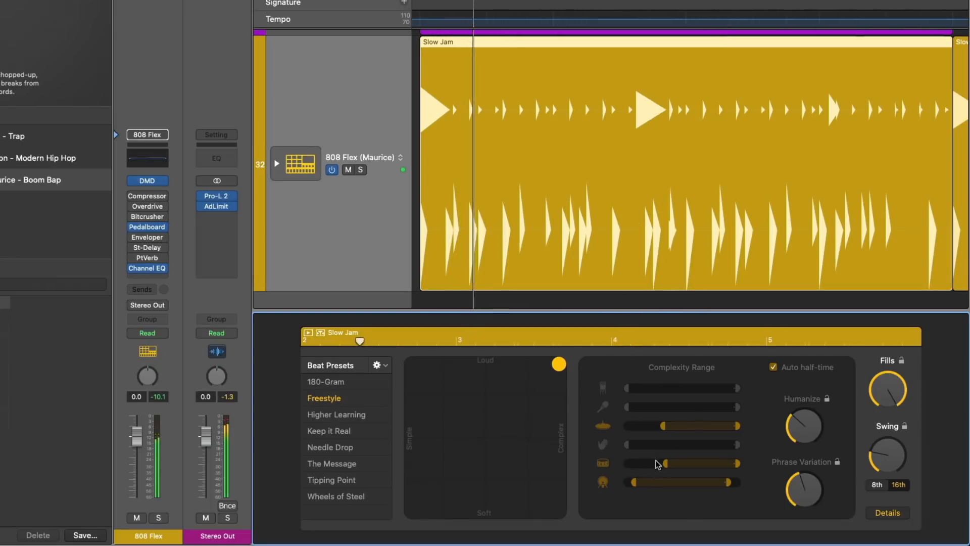
{"action": "left_click_drag", "start_coordinate": [627, 482], "coordinate": [654, 483]}
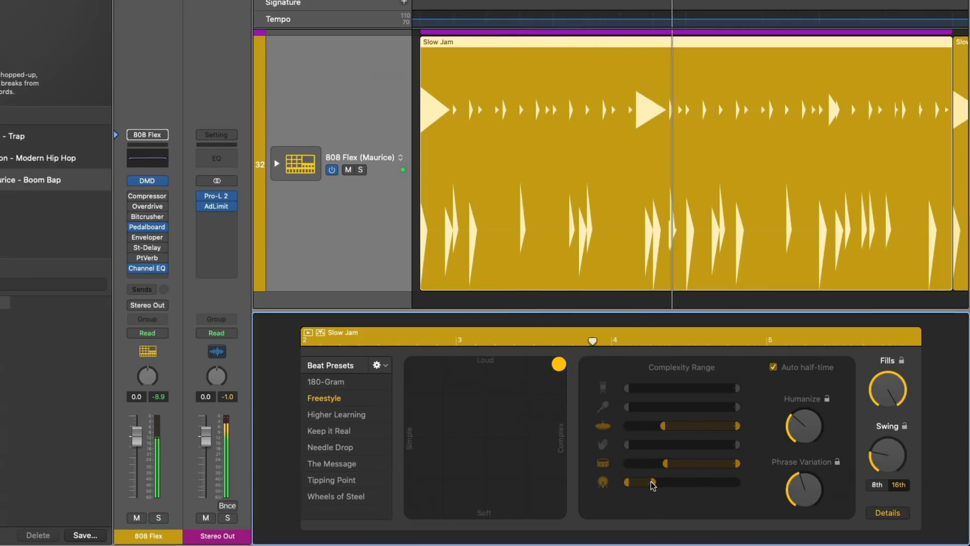
Narrow the kick drum's Complexity Range to a small band below the middle and limit the hi-hat's range to the high end.
{"action": "mouse_move", "coordinate": [653, 482]}
{"action": "left_mouse_down"}
{"action": "mouse_move", "coordinate": [642, 482]}
{"action": "mouse_move", "coordinate": [680, 484]}
{"action": "mouse_move", "coordinate": [663, 483]}
{"action": "left_mouse_up"}
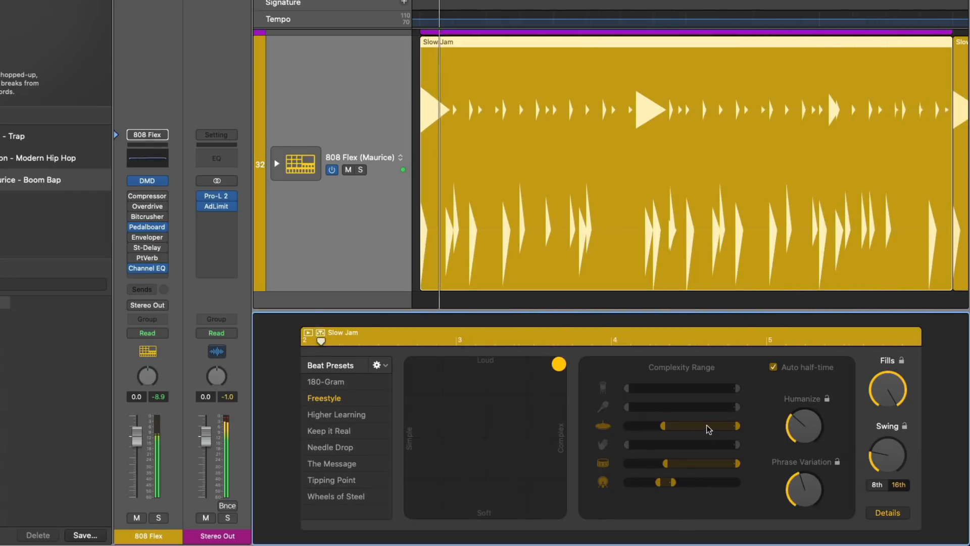
{"action": "mouse_move", "coordinate": [709, 429]}
{"action": "left_mouse_down"}
{"action": "mouse_move", "coordinate": [626, 433]}
{"action": "mouse_move", "coordinate": [719, 426]}
{"action": "left_mouse_up"}
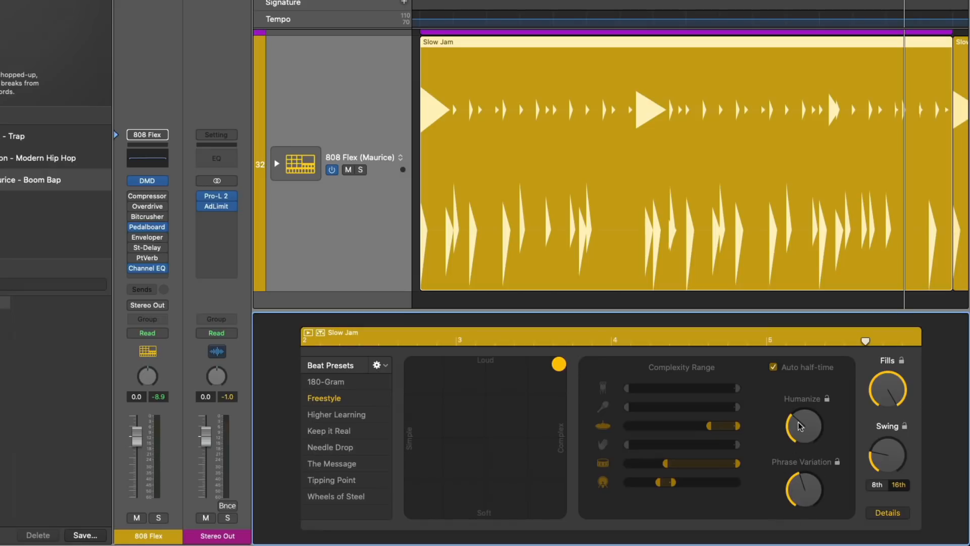
Try Humanize at its minimum and near its maximum while playing the beat, and set it to about a third.
{"action": "left_click_drag", "start_coordinate": [800, 426], "coordinate": [808, 482]}
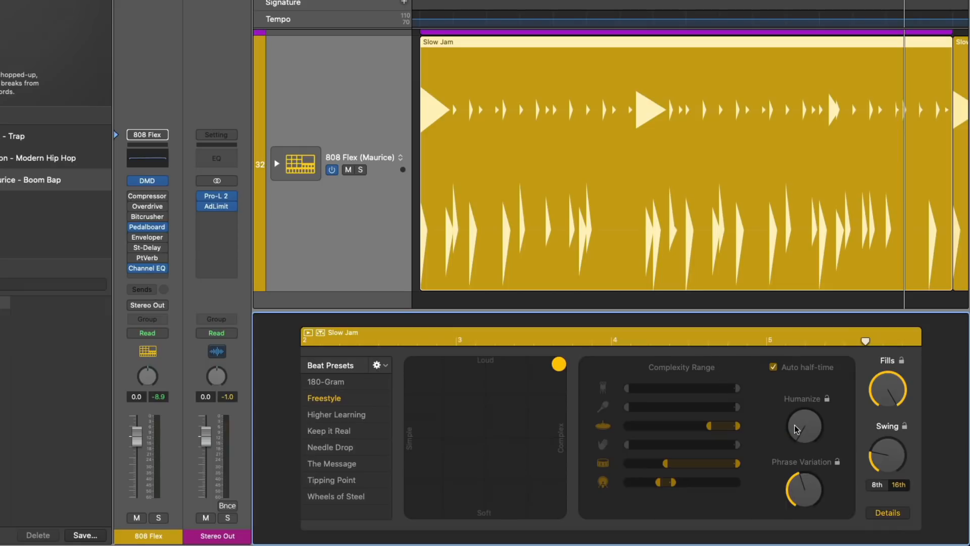
{"action": "left_click_drag", "start_coordinate": [796, 430], "coordinate": [802, 544]}
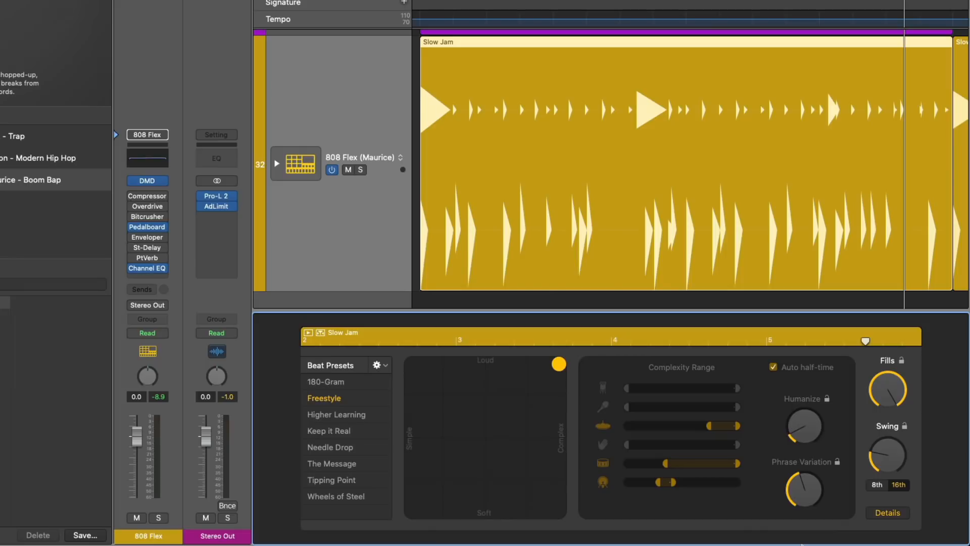
{"action": "key", "text": "space"}
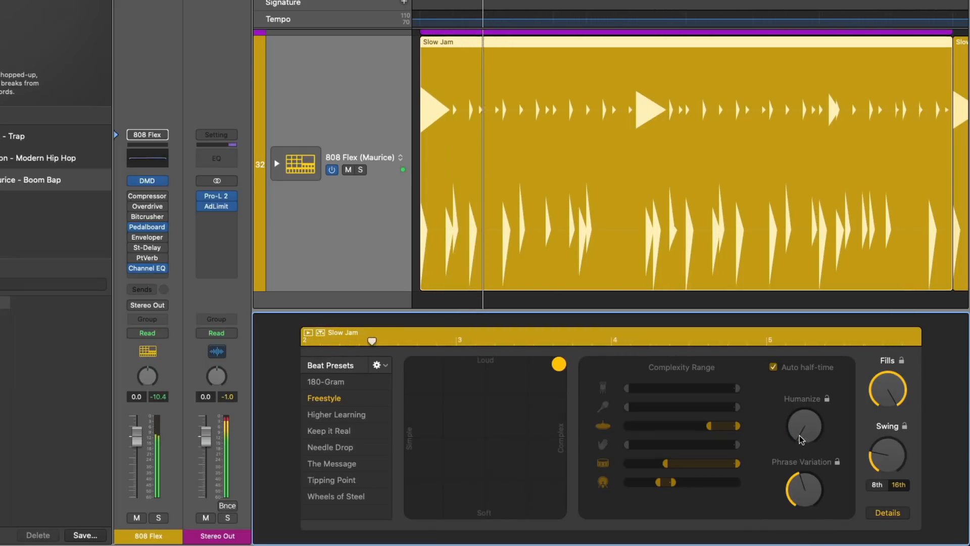
{"action": "left_click_drag", "start_coordinate": [801, 439], "coordinate": [797, 318]}
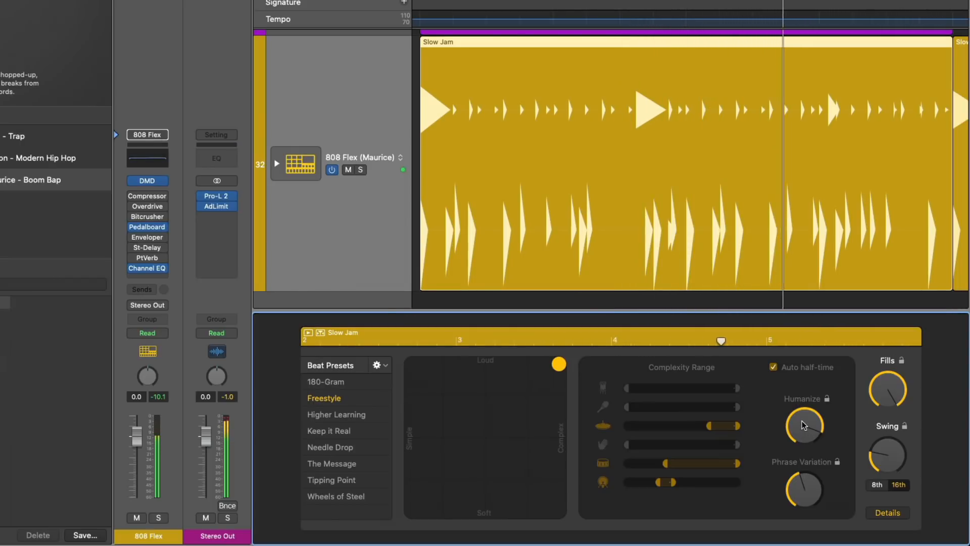
{"action": "left_click_drag", "start_coordinate": [803, 425], "coordinate": [802, 449]}
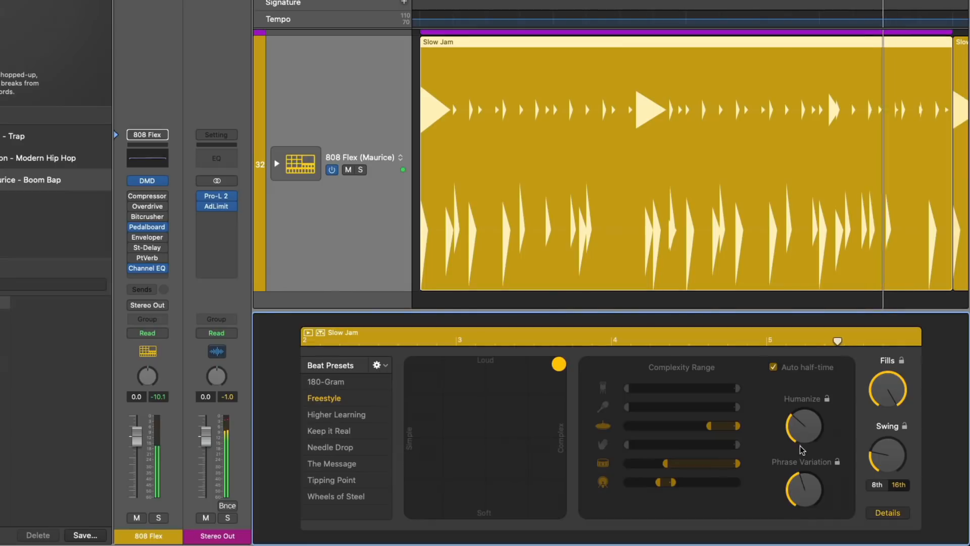
Try Phrase Variation at its minimum and maximum, and set it to a low amount.
{"action": "left_click_drag", "start_coordinate": [803, 488], "coordinate": [791, 508]}
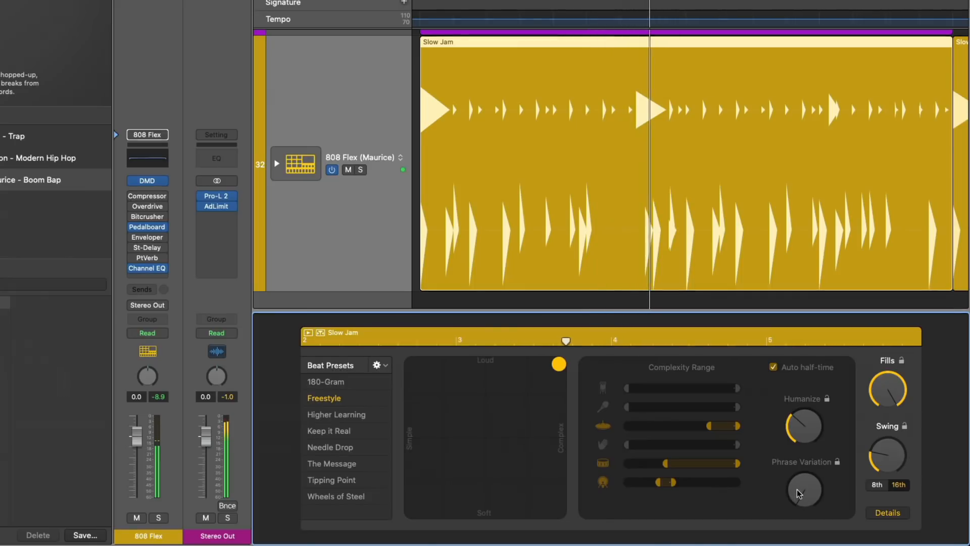
{"action": "left_click_drag", "start_coordinate": [799, 493], "coordinate": [797, 374]}
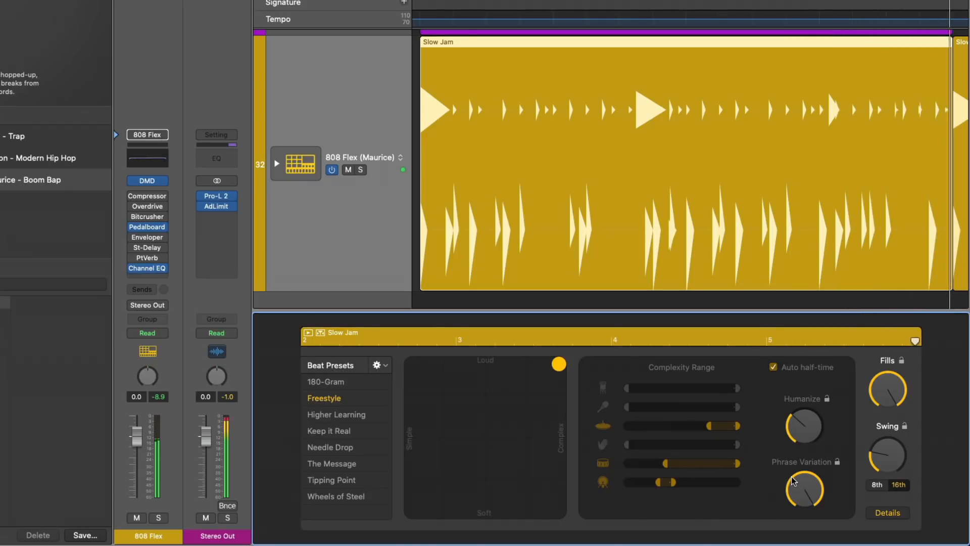
{"action": "left_click_drag", "start_coordinate": [794, 481], "coordinate": [791, 523]}
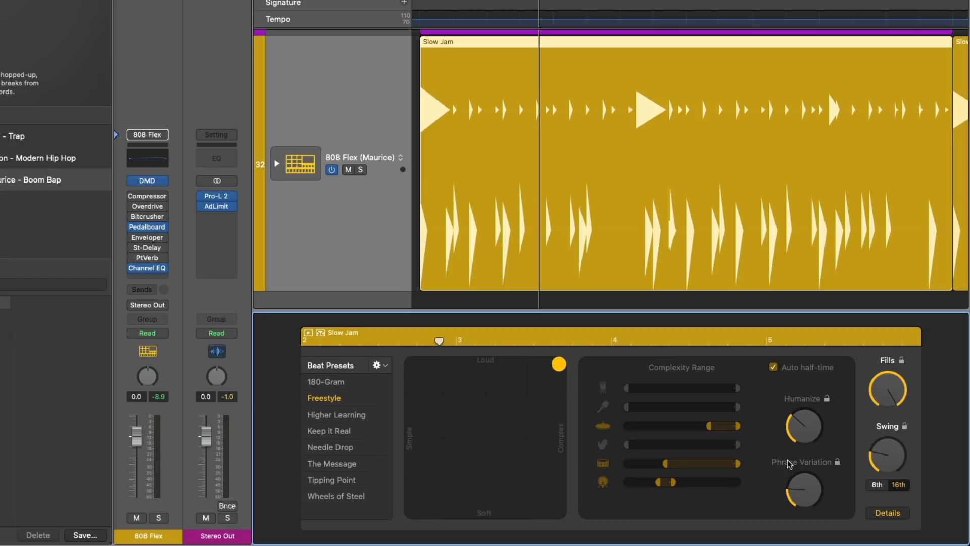
Close the Drummer Editor and convert the first Slow Jam region to a MIDI region.
{"action": "key", "text": "e"}
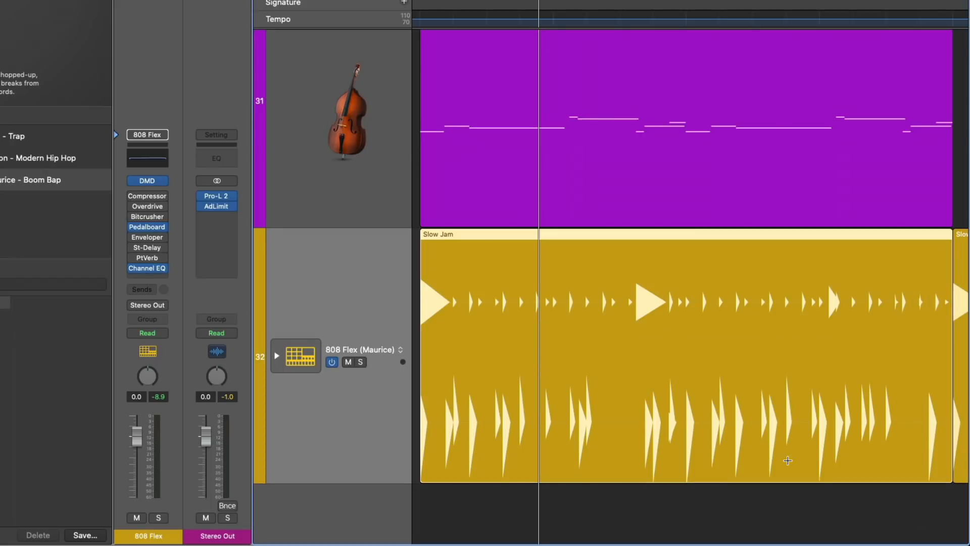
{"action": "key", "text": "super+Left"}
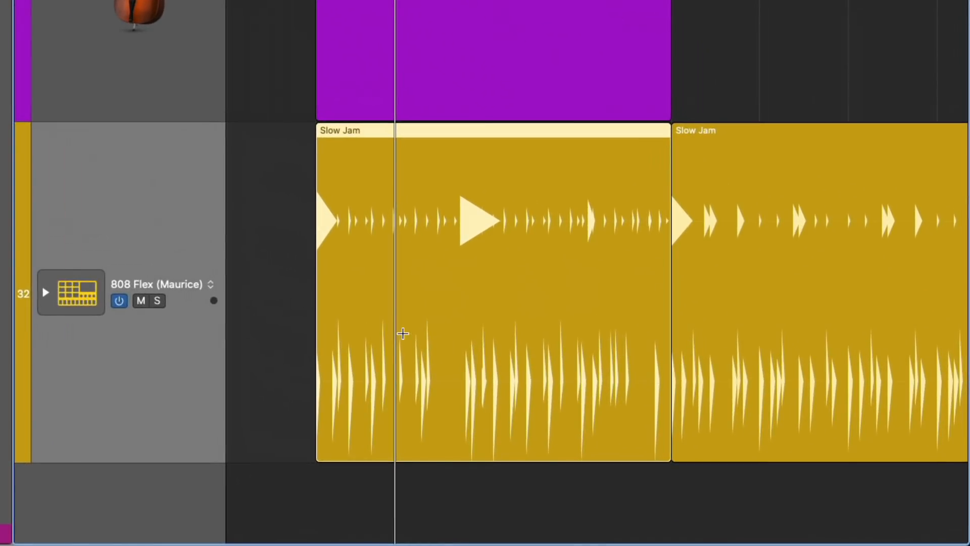
{"action": "right_click", "coordinate": [544, 388]}
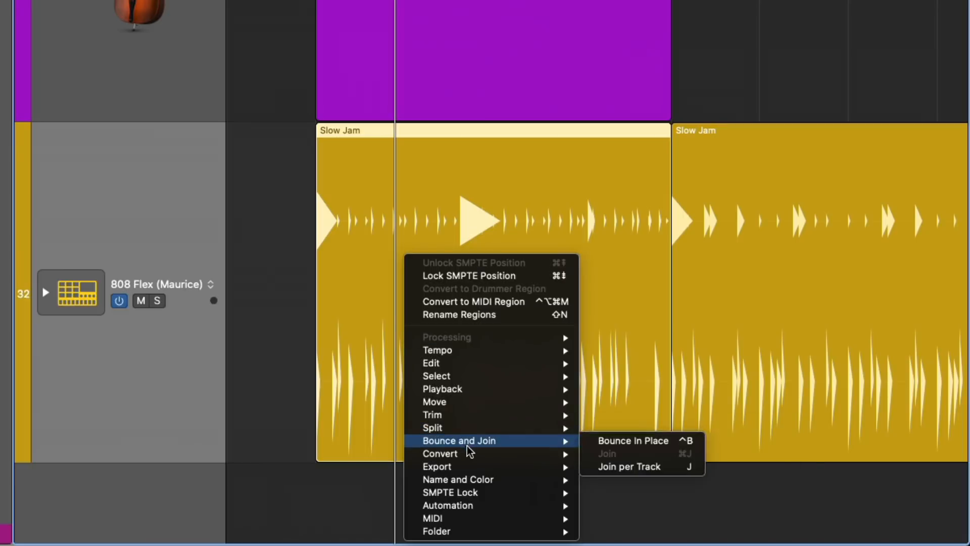
{"action": "mouse_move", "coordinate": [502, 453]}
{"action": "left_click", "coordinate": [645, 518]}
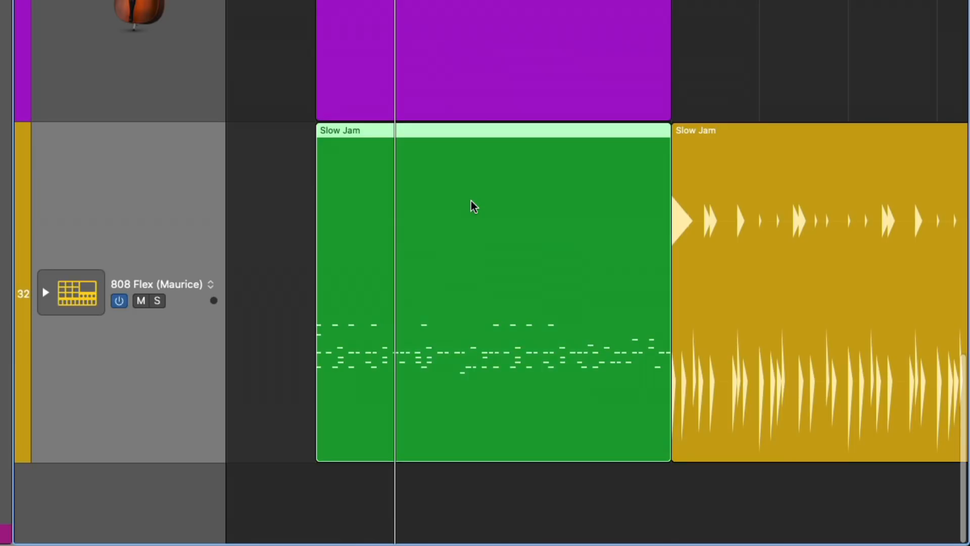
Convert the MIDI region back to a Drummer region and undo that conversion.
{"action": "right_click", "coordinate": [456, 222]}
{"action": "left_click", "coordinate": [502, 271]}
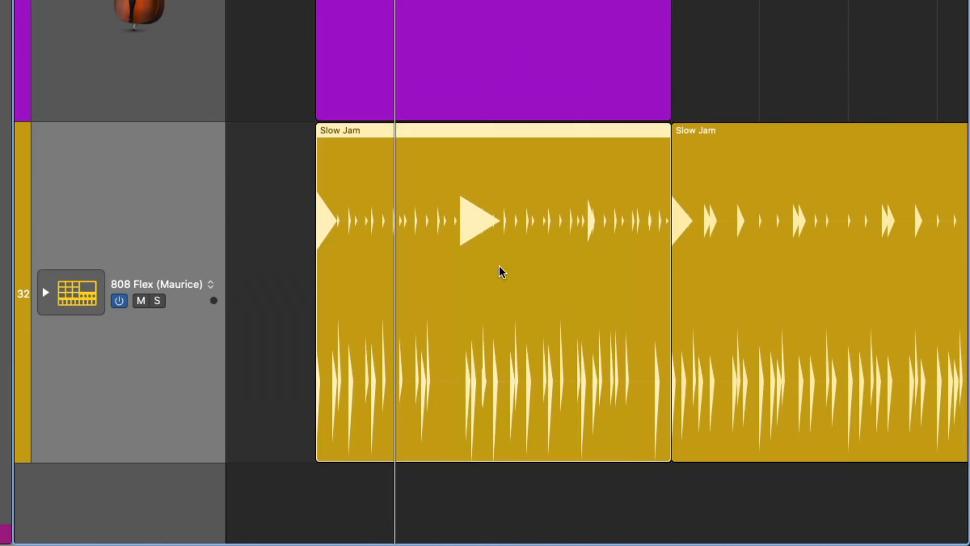
{"action": "key", "text": "super+z"}
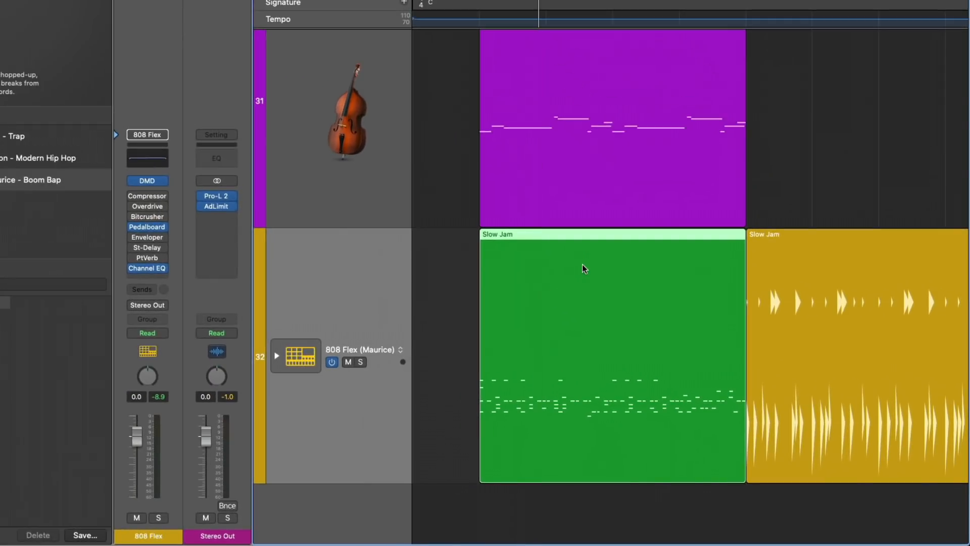
Open the first Slow Jam MIDI region in the Piano Roll with all its notes from bar 2 to 6 in view.
{"action": "double_click", "coordinate": [452, 171]}
{"action": "scroll", "coordinate": [591, 276], "scroll_direction": "right", "scroll_amount": 3}
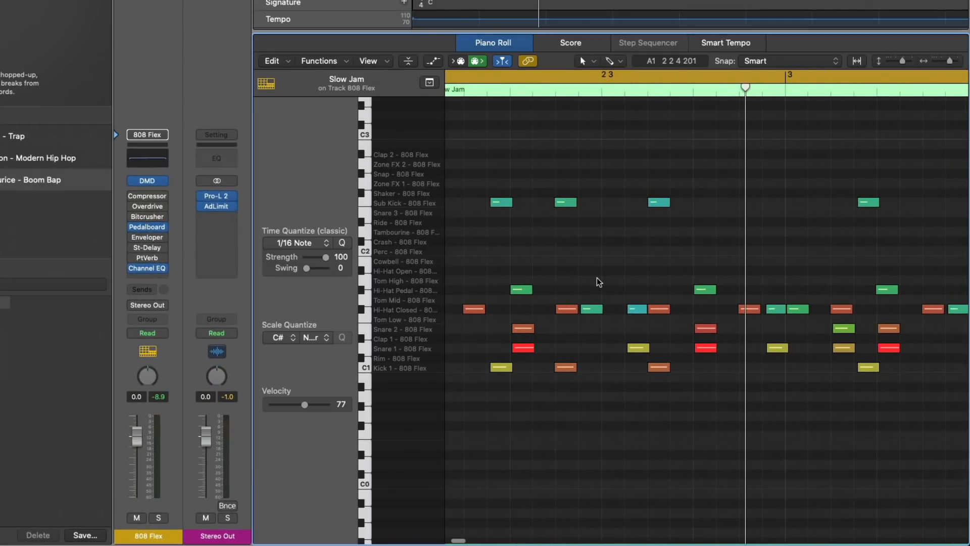
{"action": "key", "text": "i"}
{"action": "scroll", "coordinate": [591, 282], "scroll_direction": "right", "scroll_amount": 3}
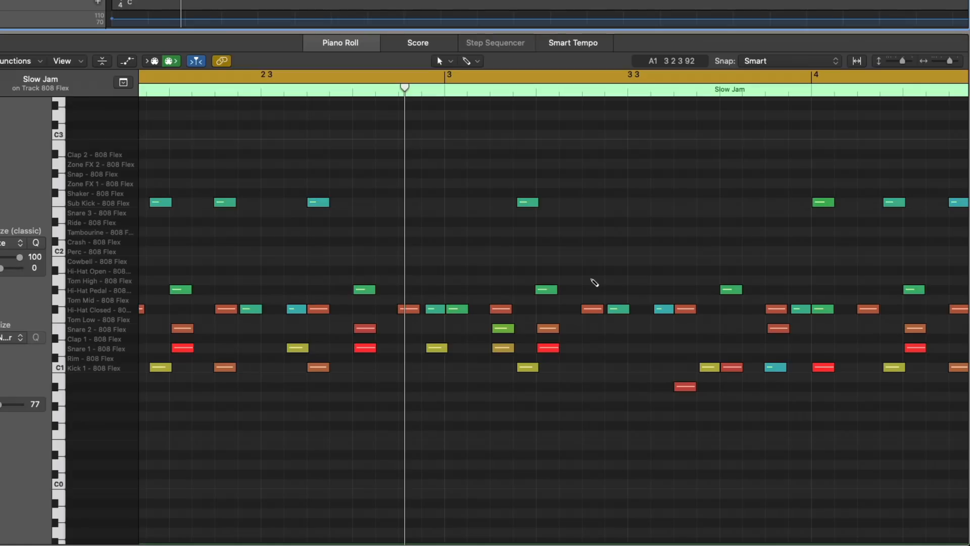
{"action": "left_click", "coordinate": [479, 162]}
{"action": "key", "text": "super+Left"}
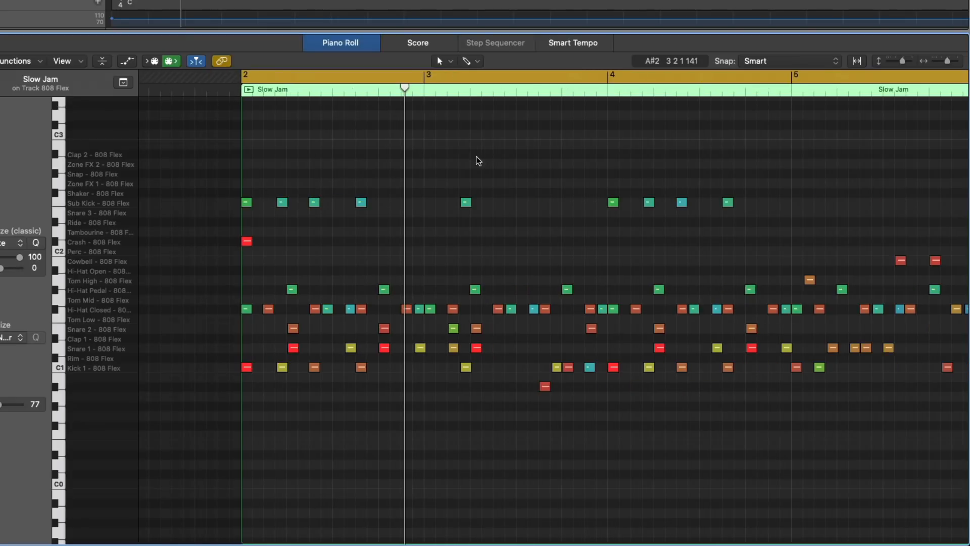
{"action": "scroll", "coordinate": [478, 162], "scroll_direction": "right", "scroll_amount": 2}
{"action": "scroll", "coordinate": [478, 162], "scroll_direction": "right", "scroll_amount": 1}
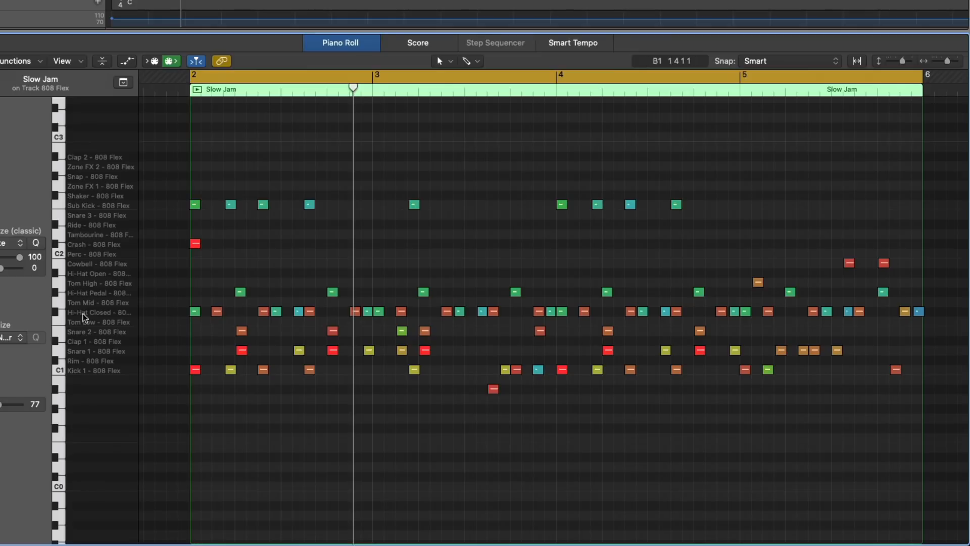
Select all closed hi-hat notes, raise their velocity to 41 and play the pattern.
{"action": "left_click", "coordinate": [96, 312]}
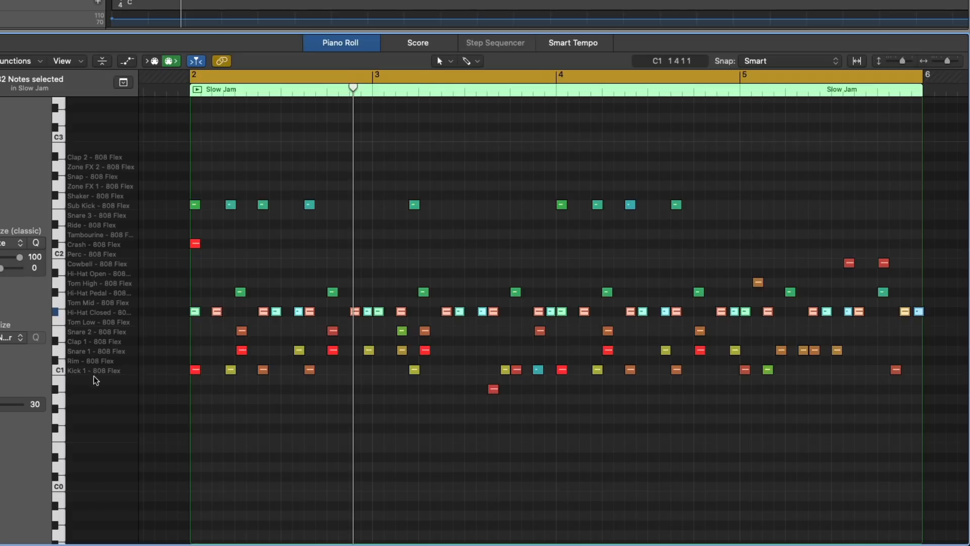
{"action": "left_click_drag", "start_coordinate": [2, 407], "coordinate": [4, 408]}
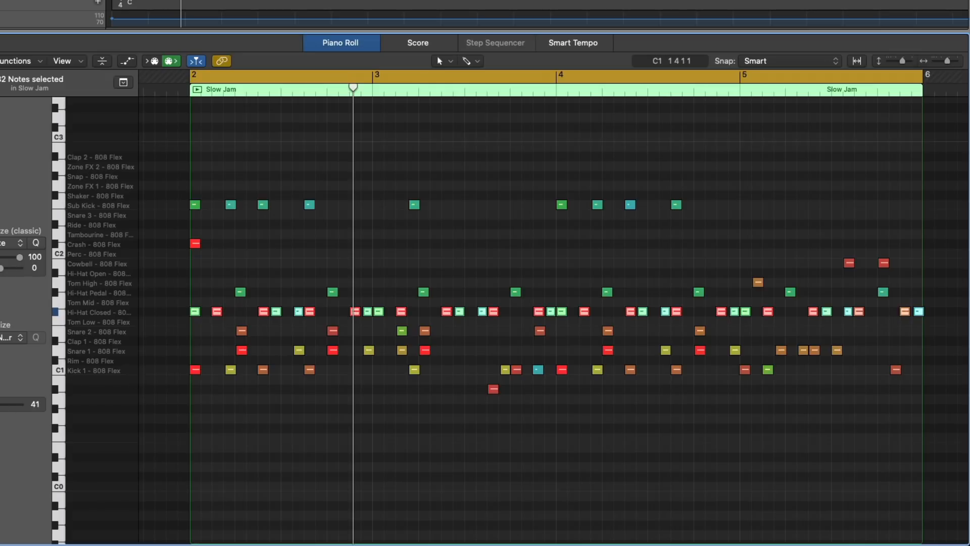
{"action": "key", "text": "shift+space"}
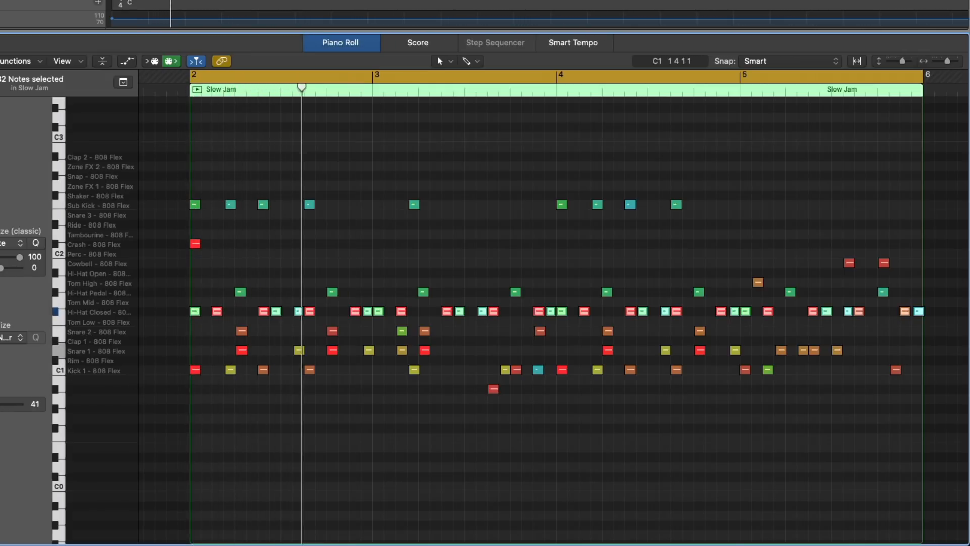
Select all Kick 1 notes in the region and clear the selection again.
{"action": "left_click", "coordinate": [117, 371]}
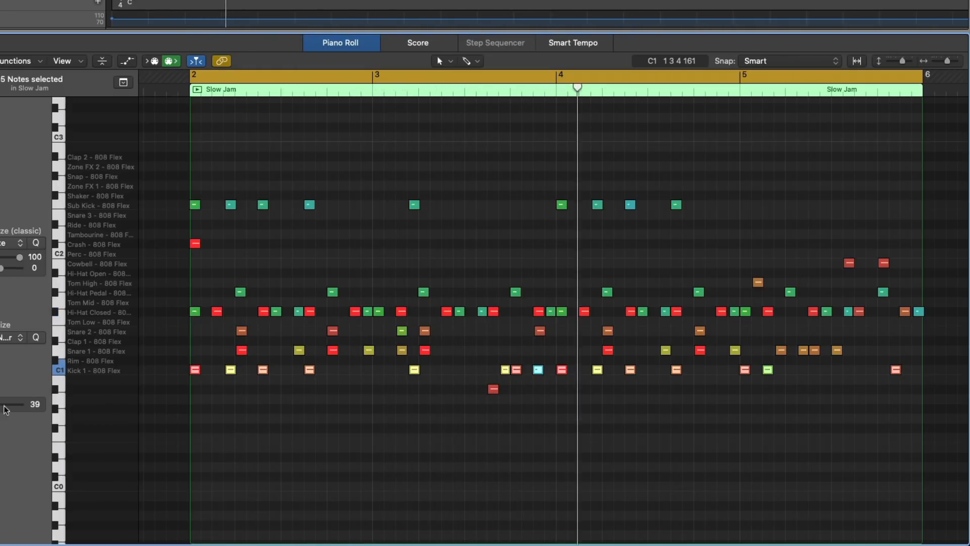
{"action": "left_click", "coordinate": [470, 389]}
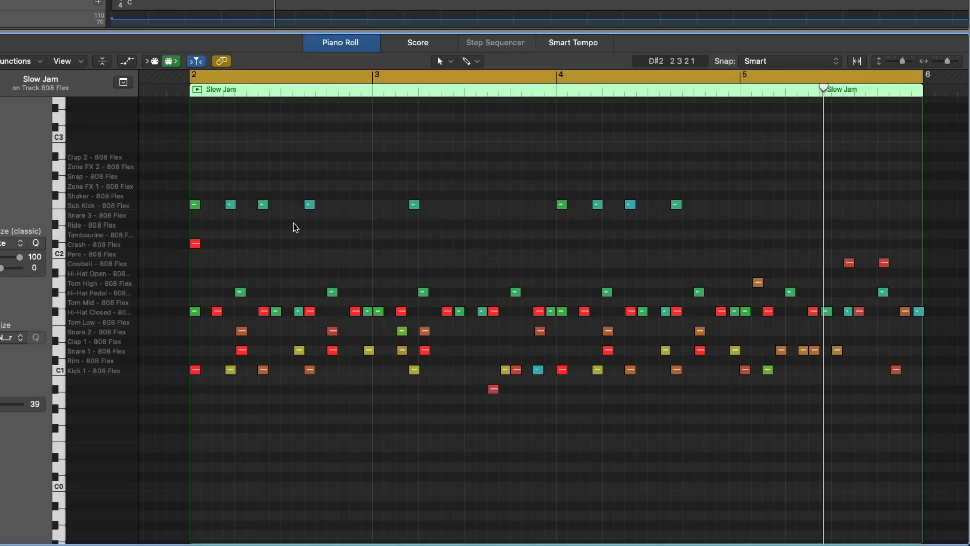
Close the Piano Roll and open the second Slow Jam region in the Drummer Editor.
{"action": "key", "text": "e"}
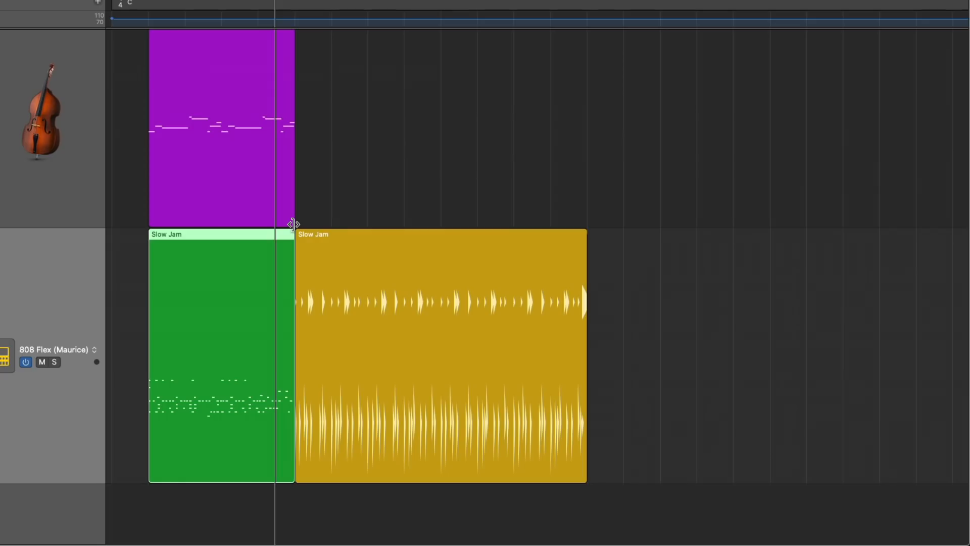
{"action": "double_click", "coordinate": [348, 230]}
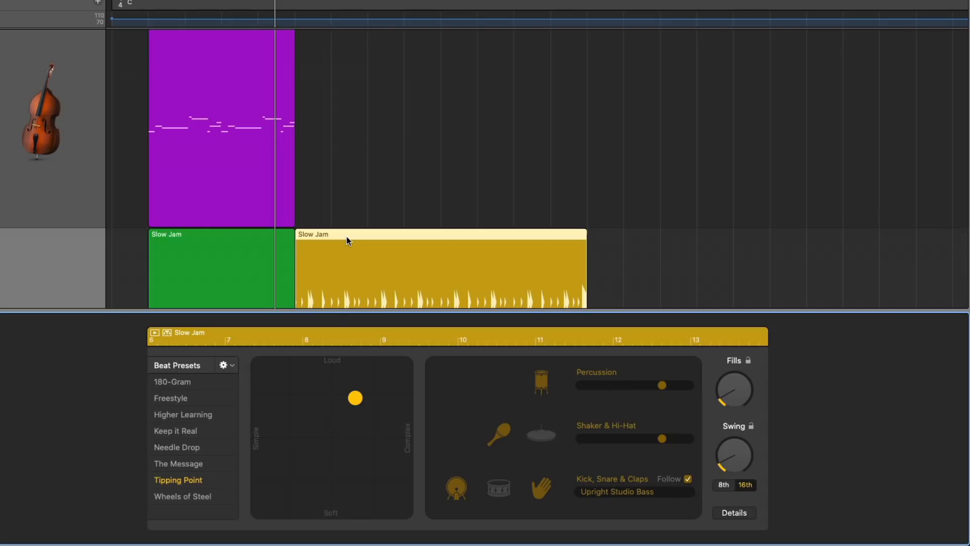